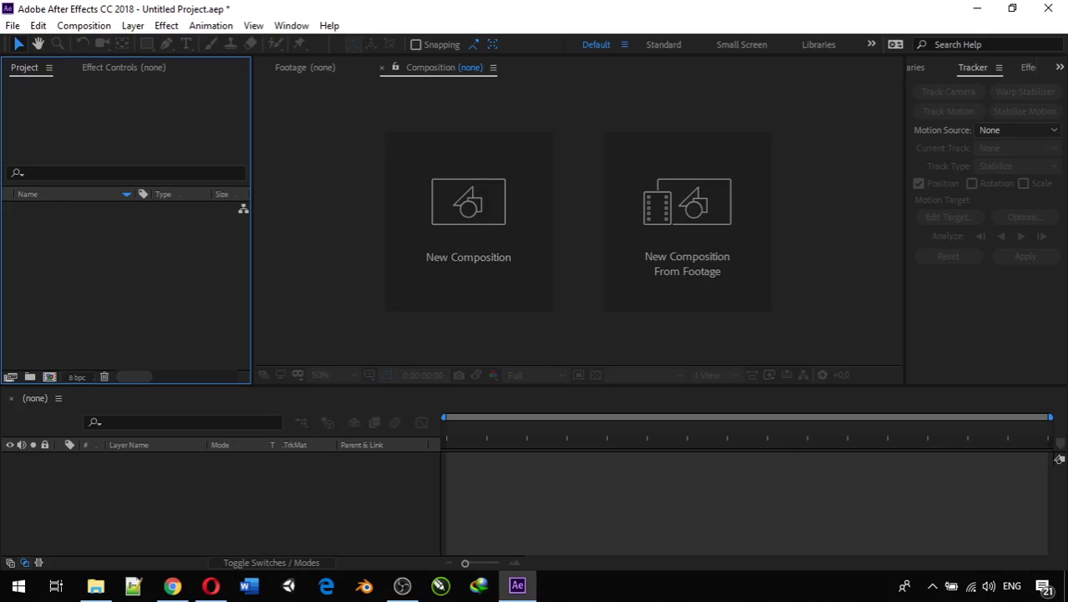
Import the lions-at-the-wild-853900.mp4 clip from the file explorer into the project and open it in the footage viewer
key("super+e")
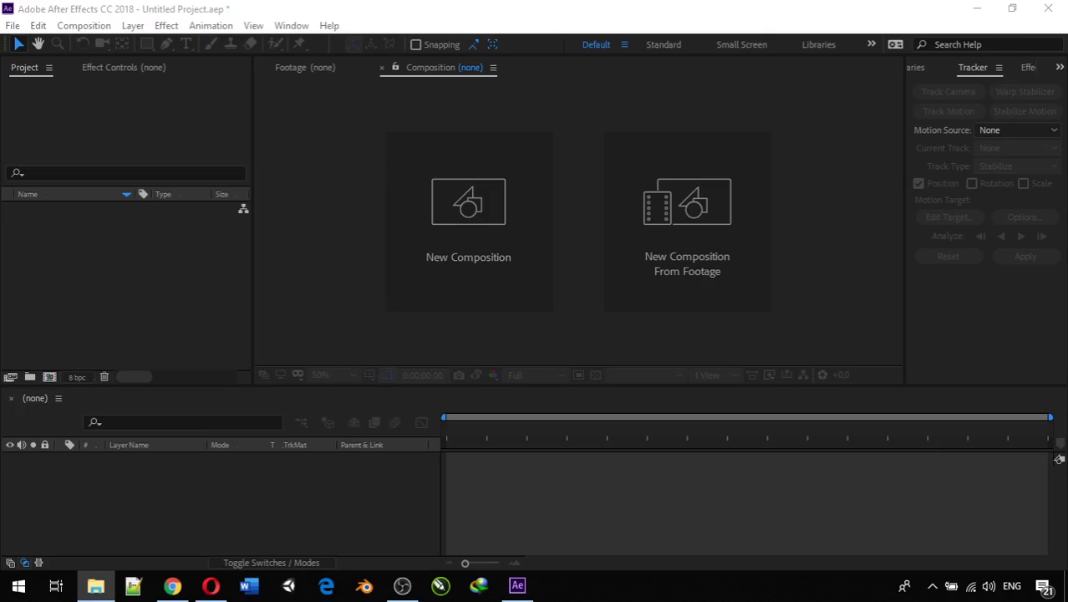
left_click_drag(1067, 393, 139, 269)
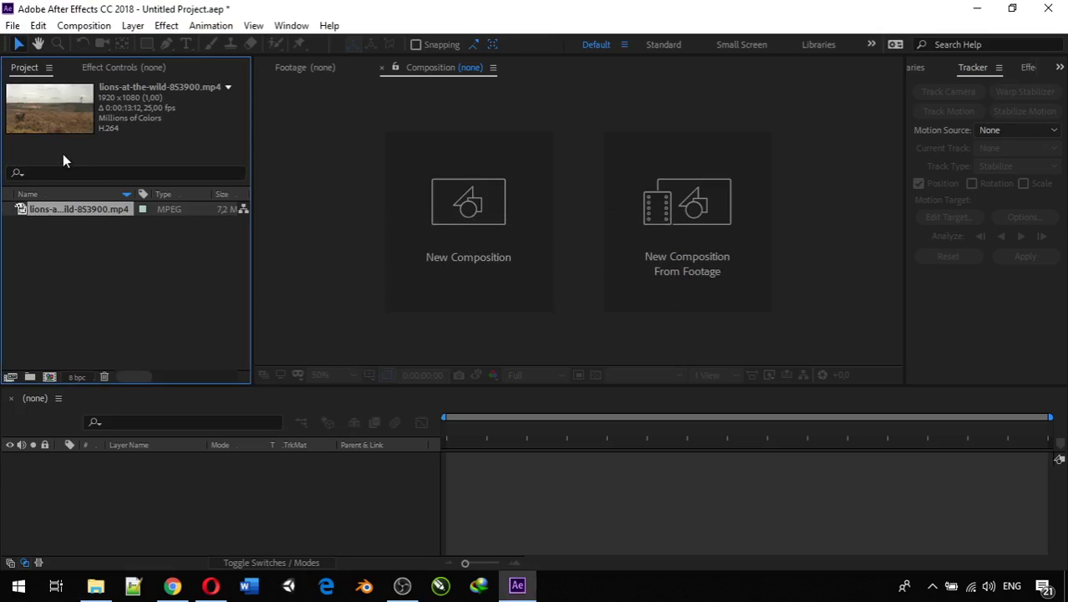
double_click(90, 208)
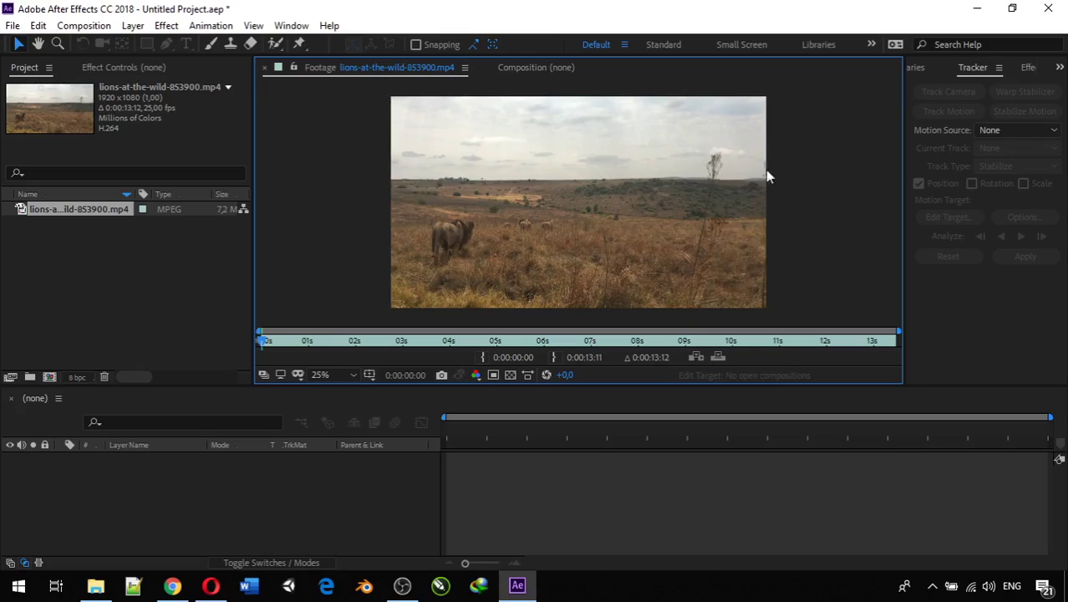
Import 45149-lightning-storm-sky-background.mov from the file explorer, and preview both the storm sky and lion clips by scrubbing through them
key("super+e")
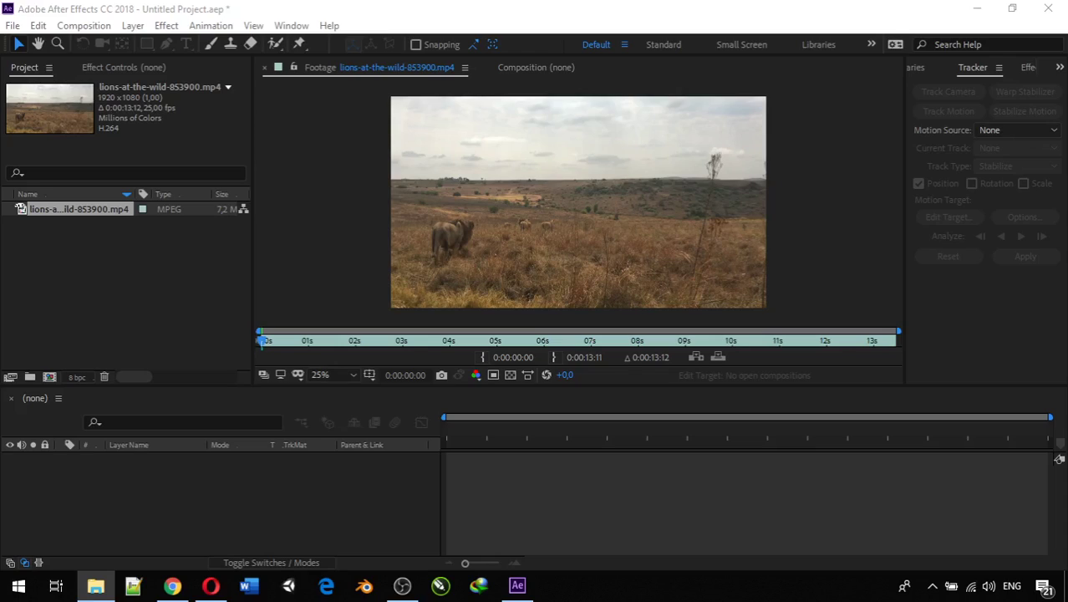
left_click_drag(790, 272, 83, 290)
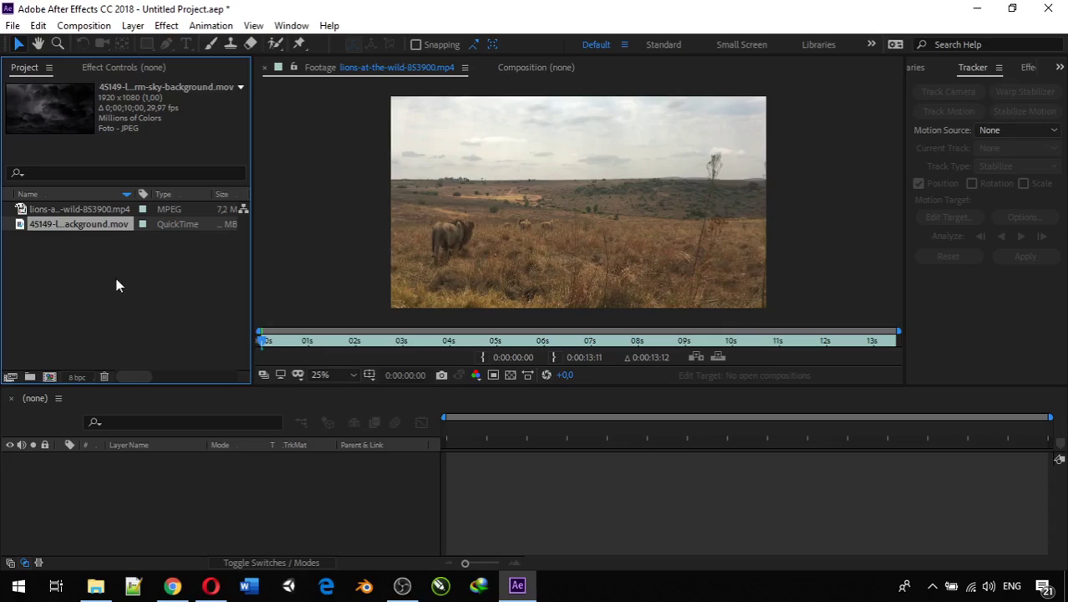
double_click(91, 225)
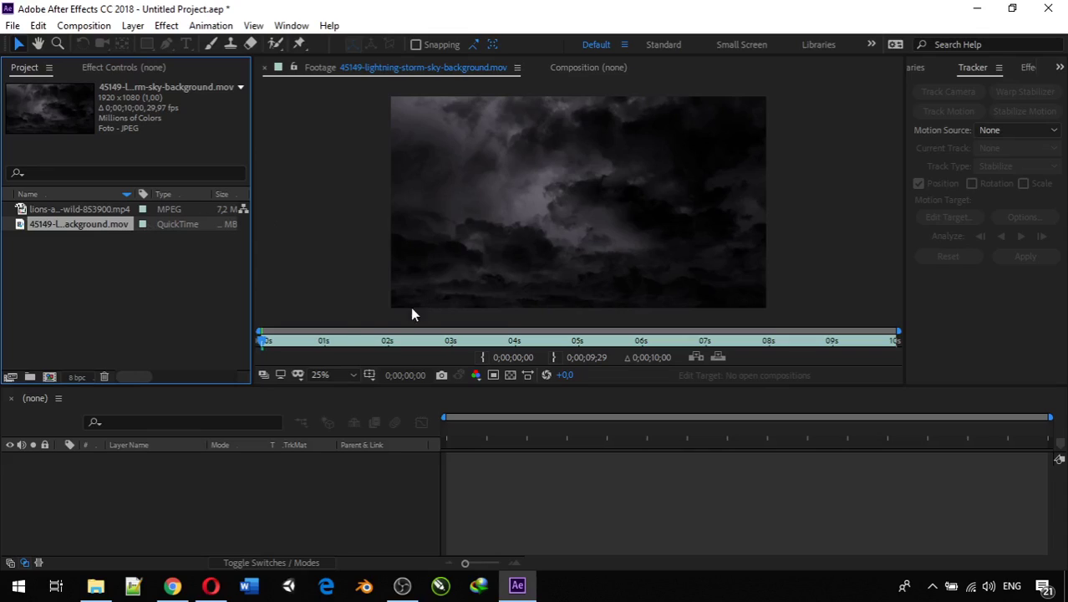
left_click(314, 326)
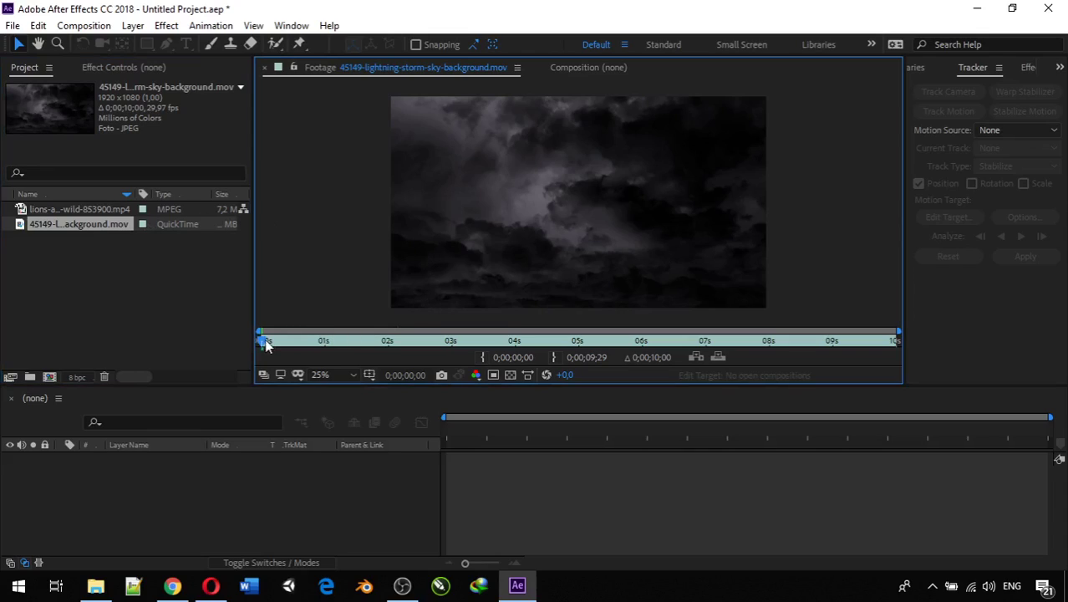
left_click_drag(265, 338, 842, 316)
double_click(89, 208)
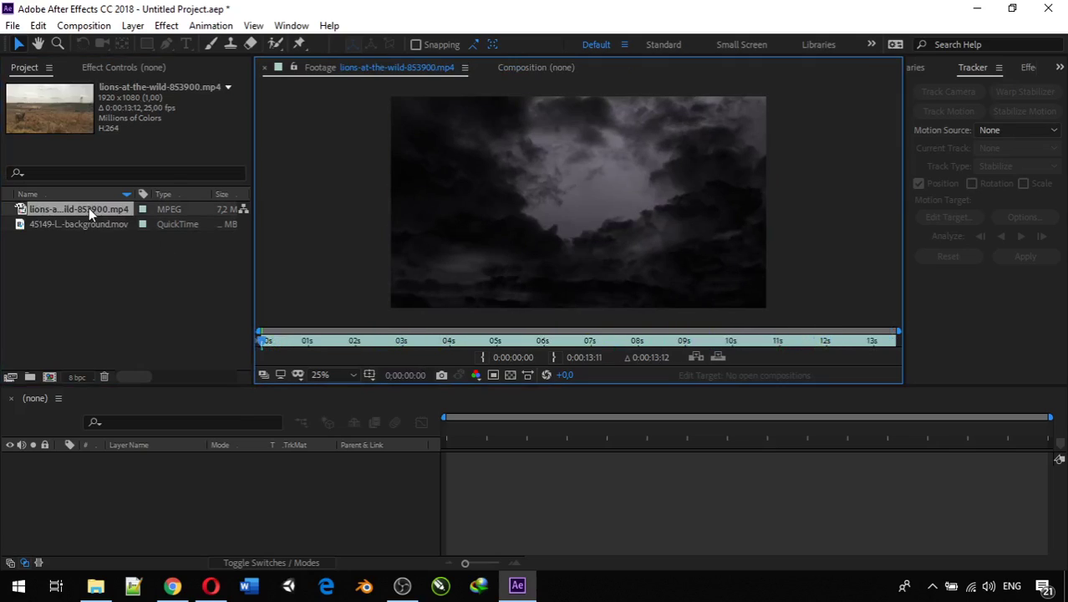
mouse_move(261, 340)
left_mouse_down()
mouse_move(548, 345)
mouse_move(530, 348)
mouse_move(352, 352)
mouse_move(302, 341)
mouse_move(653, 300)
mouse_move(653, 321)
left_mouse_up()
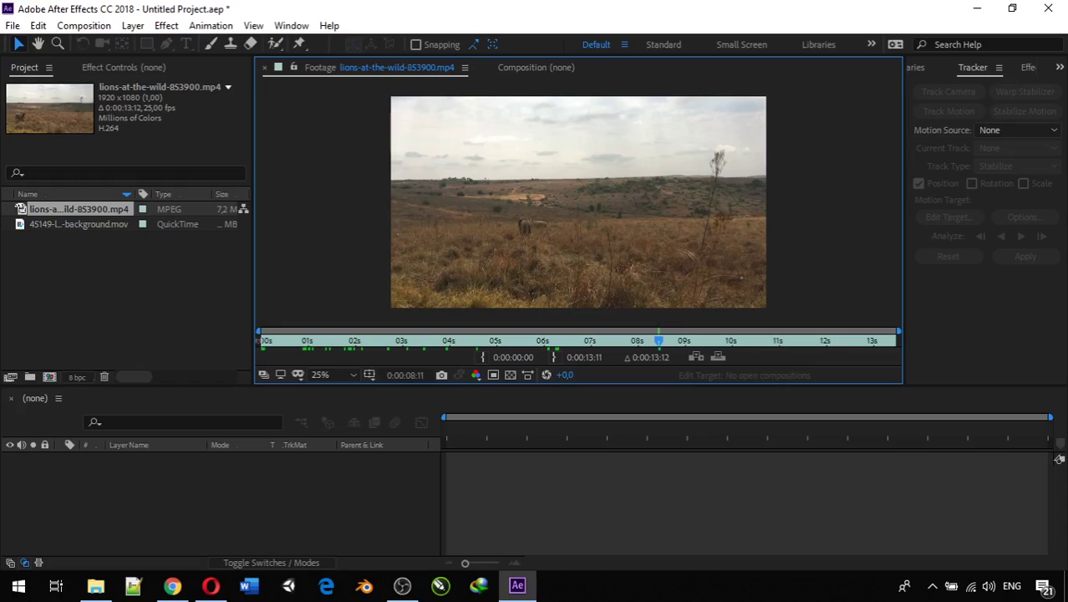
Import Fog_Drift.mov and Rain.mov from the file explorer into the project and open the rain clip in the footage viewer
left_click(96, 585)
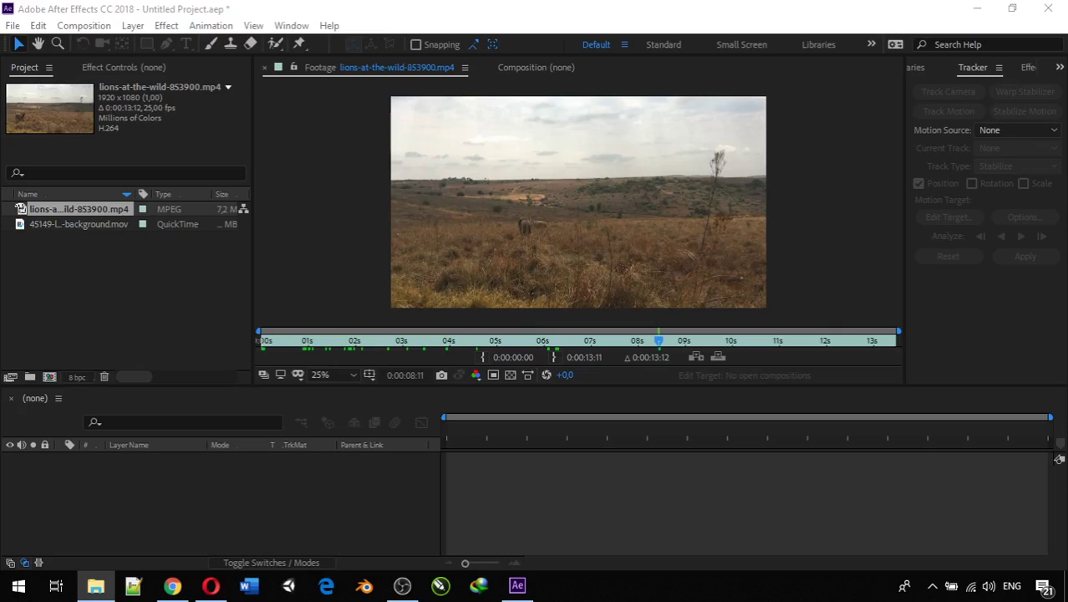
left_click_drag(409, 376, 130, 314)
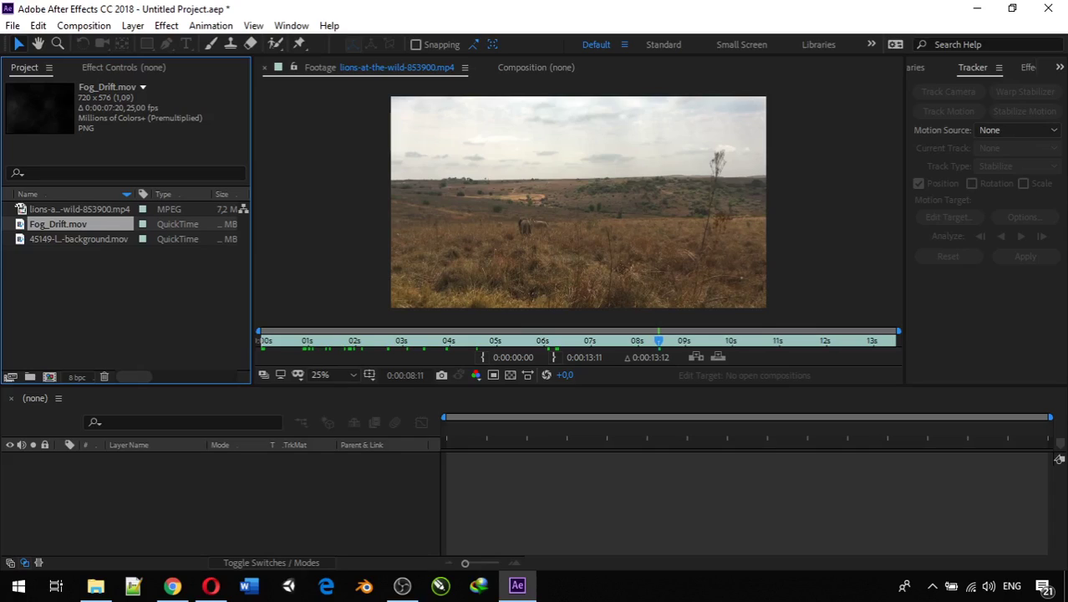
left_click_drag(739, 418, 114, 326)
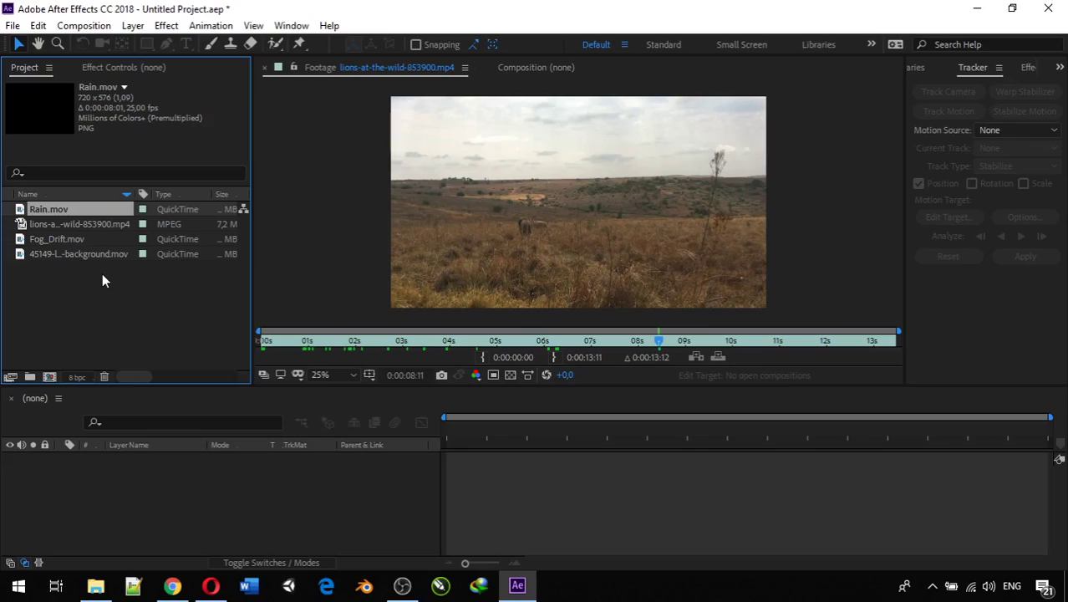
double_click(73, 212)
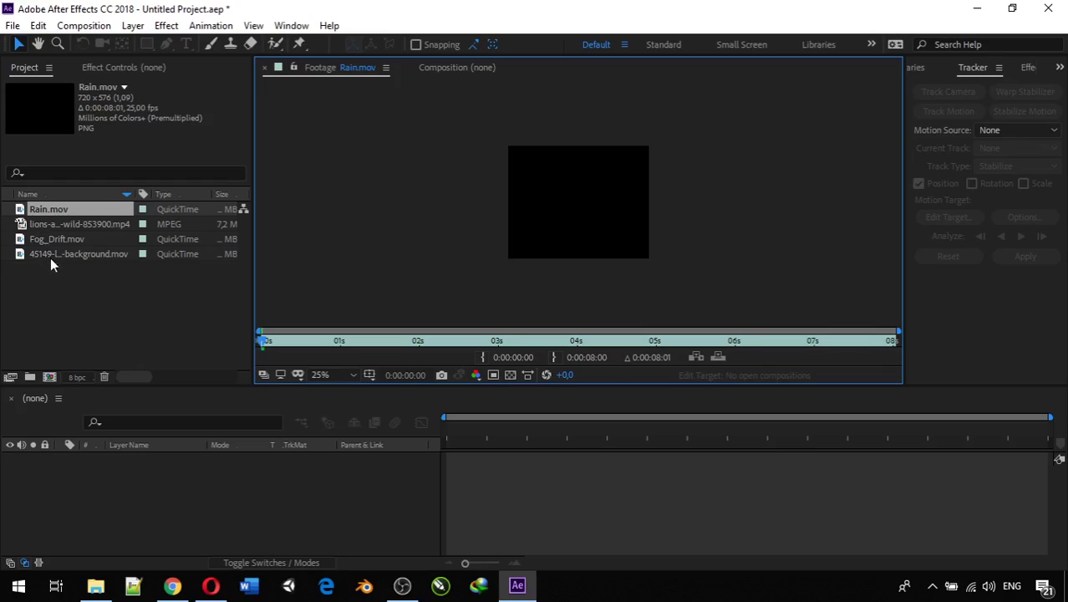
left_click_drag(82, 288, 41, 296)
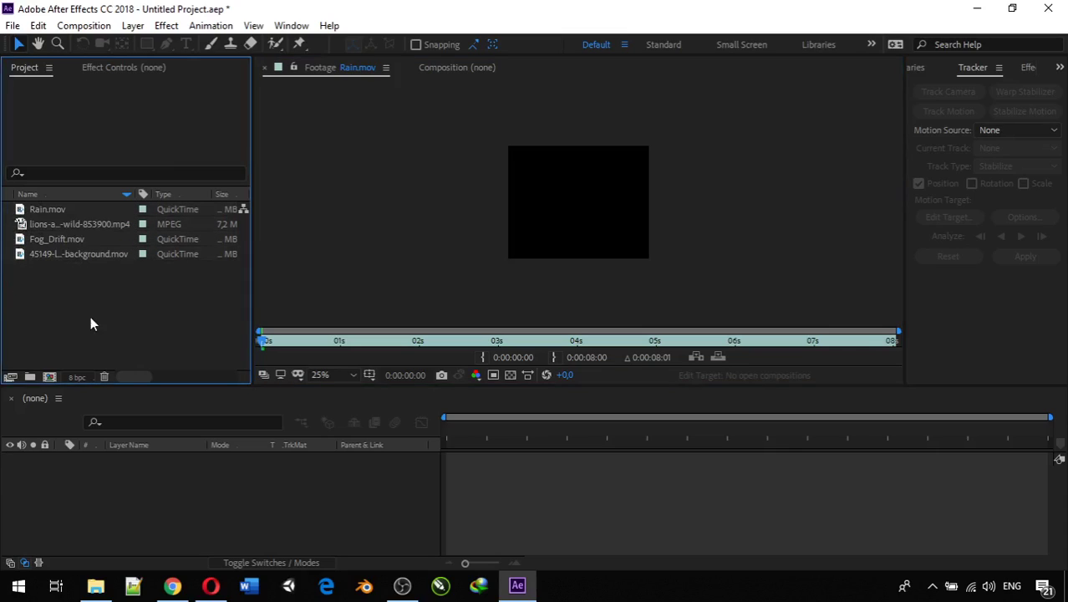
Rename the lions-at-the-wild footage item as lion.mp4
right_click(48, 226)
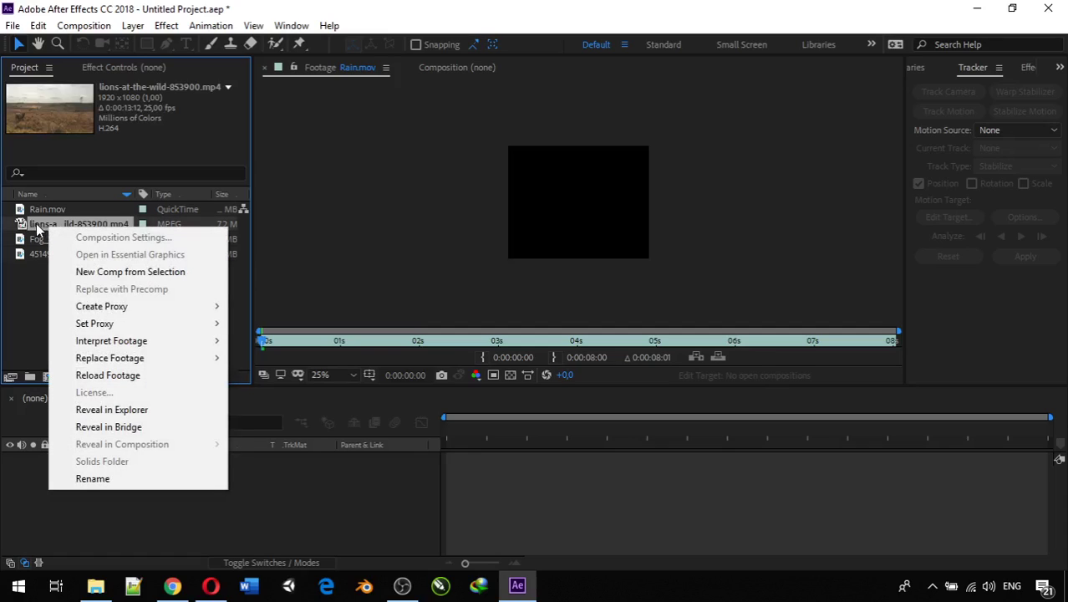
right_click(35, 223)
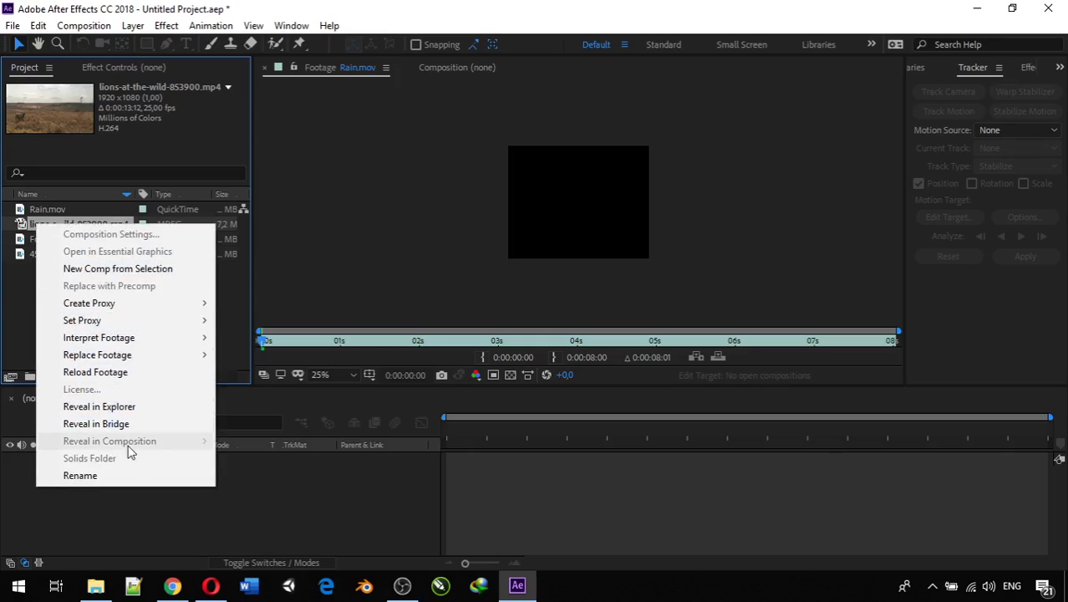
left_click(134, 474)
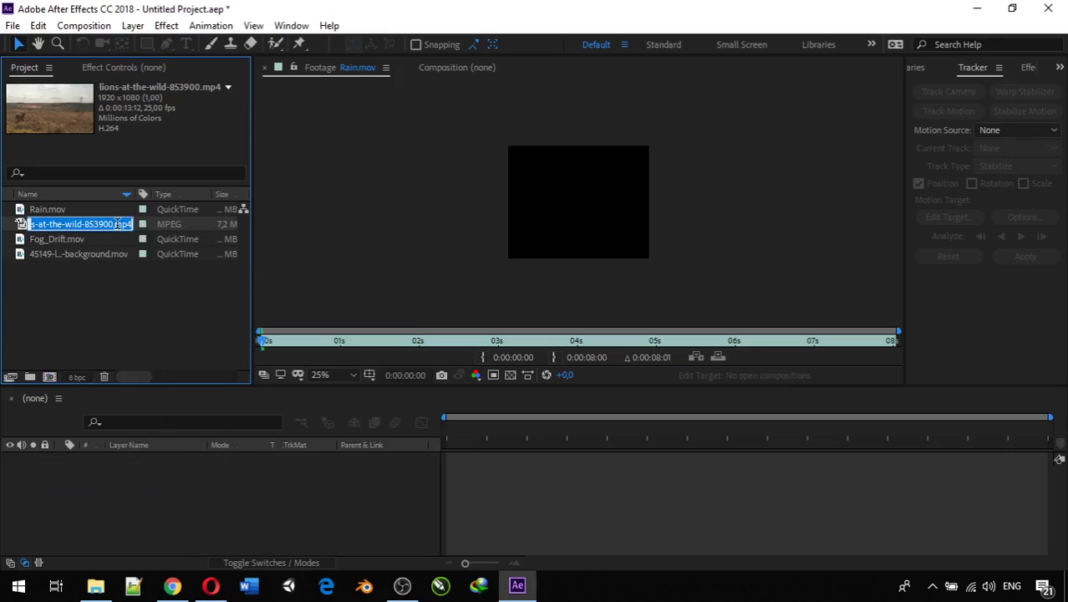
left_click_drag(119, 223, 4, 255)
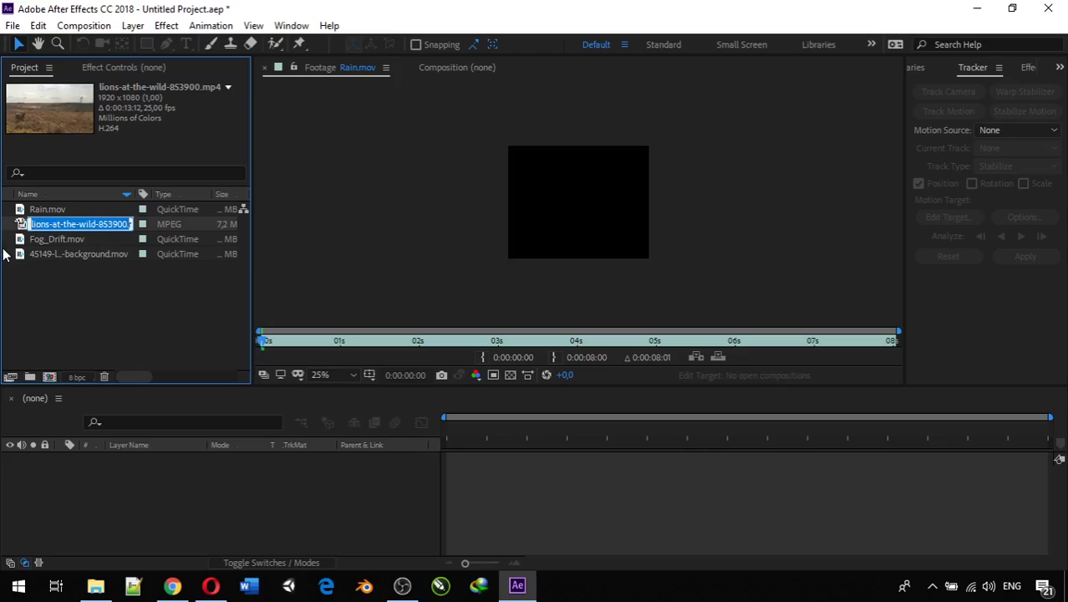
type("lion.mp4")
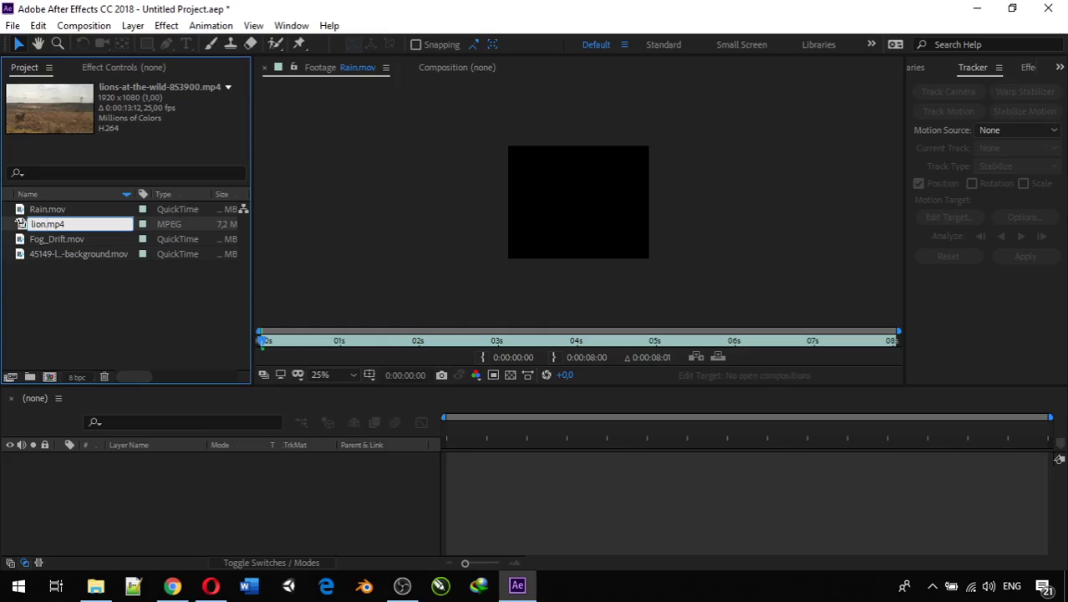
key("Return")
Rename the Fog_Drift.mov footage item as Fog.mov
right_click(46, 242)
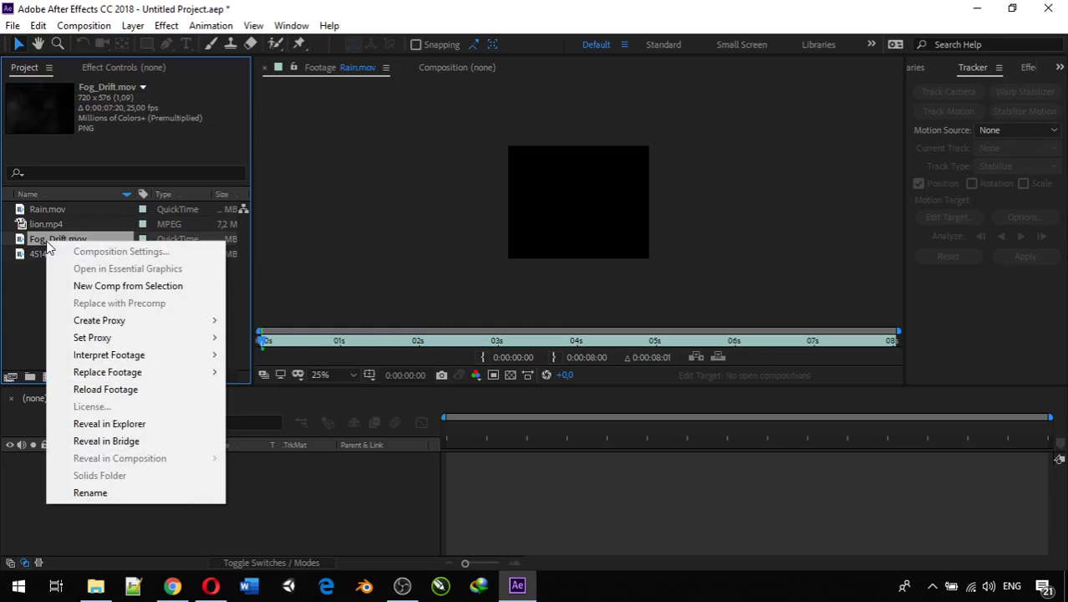
left_click(133, 493)
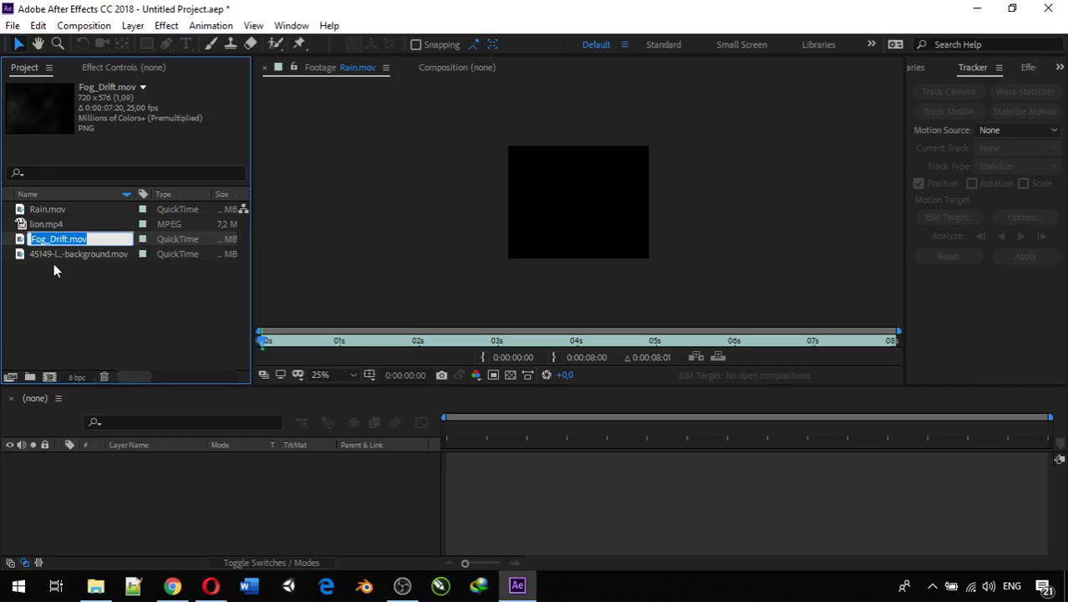
mouse_move(46, 239)
left_mouse_down()
mouse_move(77, 240)
mouse_move(67, 240)
left_mouse_up()
key("BackSpace")
key("Return")
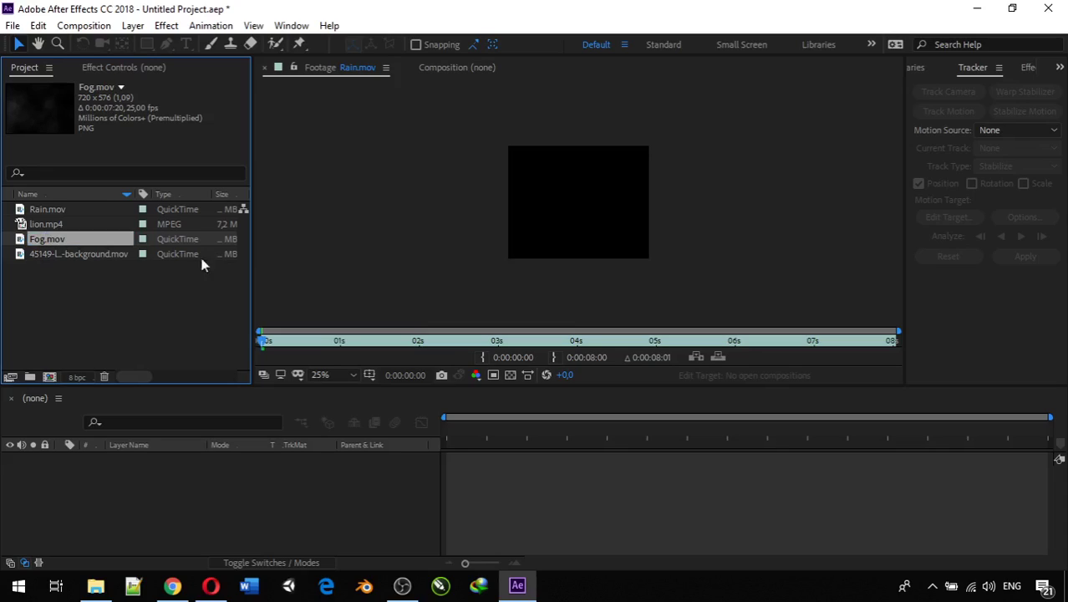
Rename the lightning storm sky background footage item as Sky.mov
double_click(68, 256)
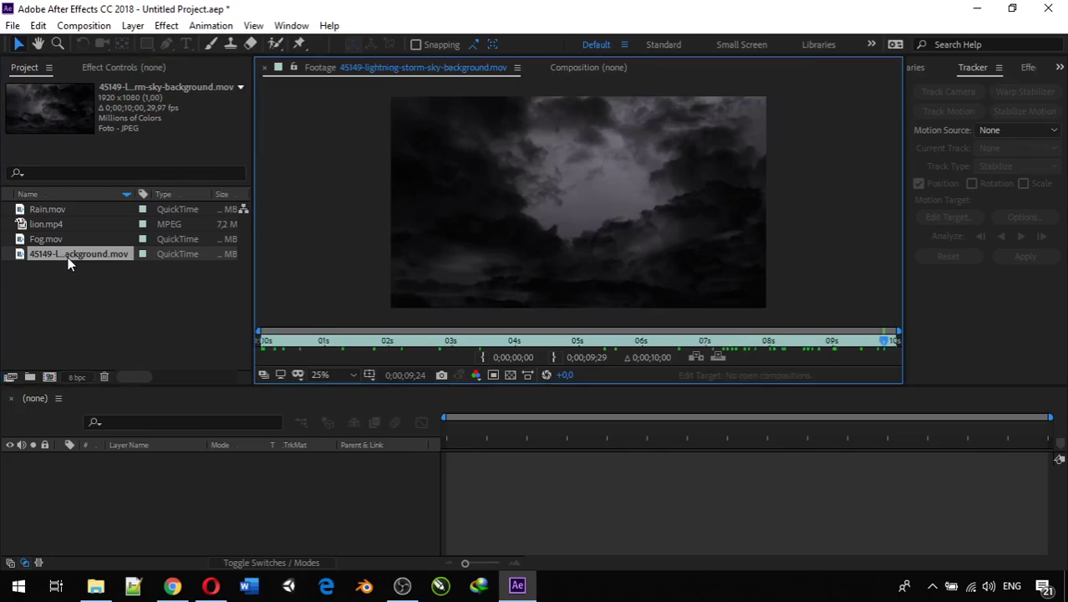
right_click(68, 257)
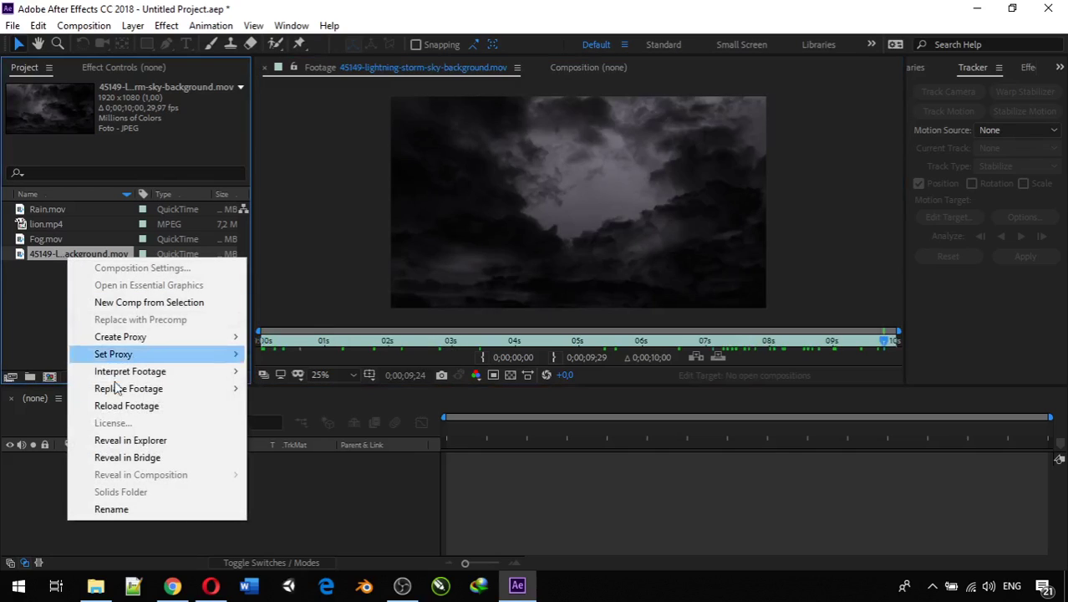
left_click(111, 509)
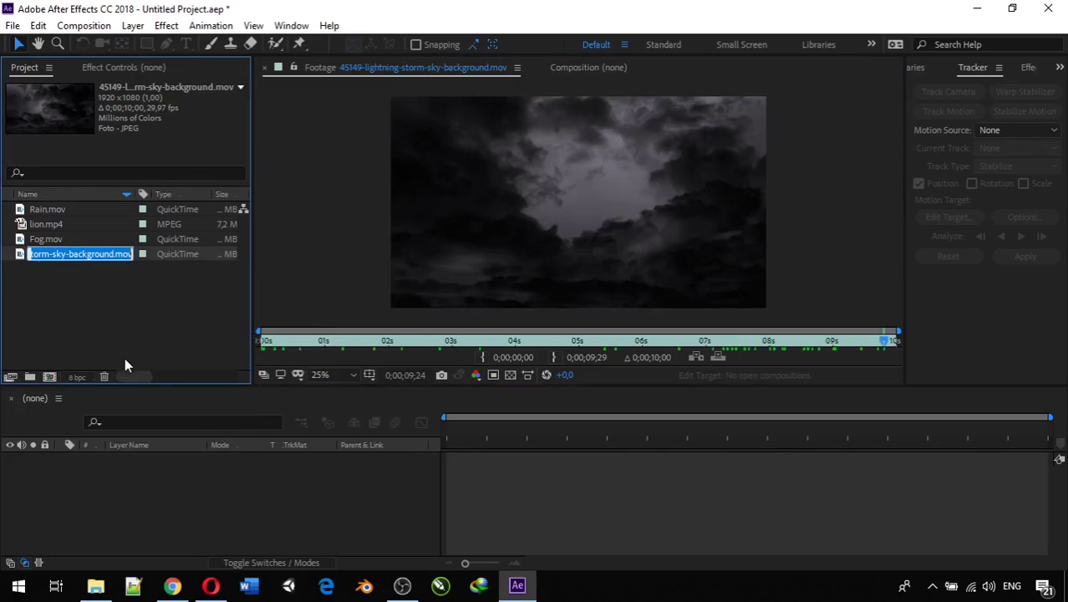
left_click(114, 254)
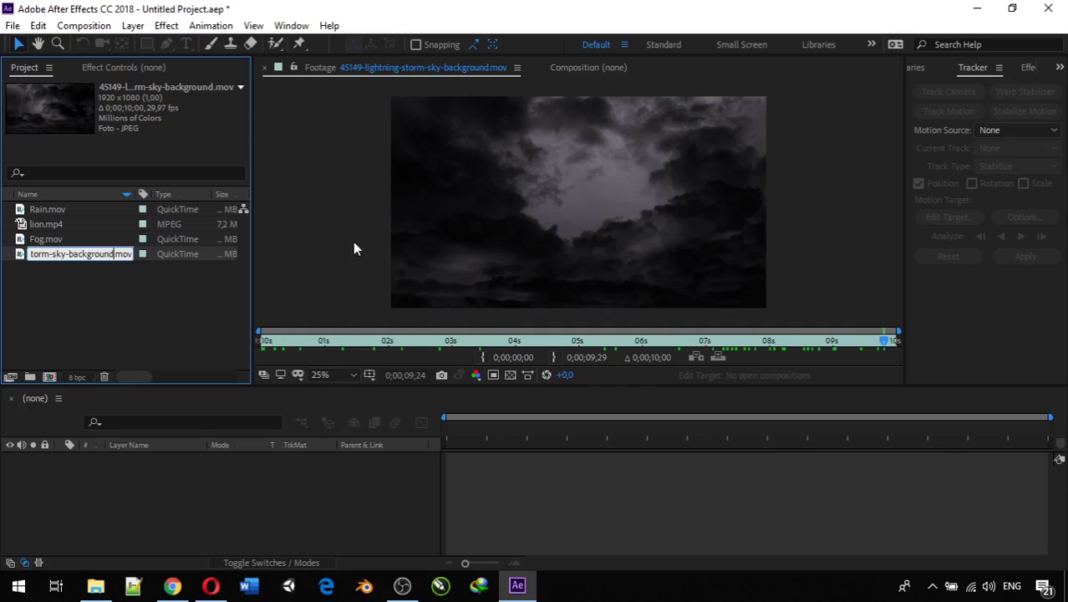
key("ctrl+shift+Left")
key("ctrl+shift+Left")
key("ctrl+shift+Left")
key("ctrl+shift+Left")
key("ctrl+shift+Left")
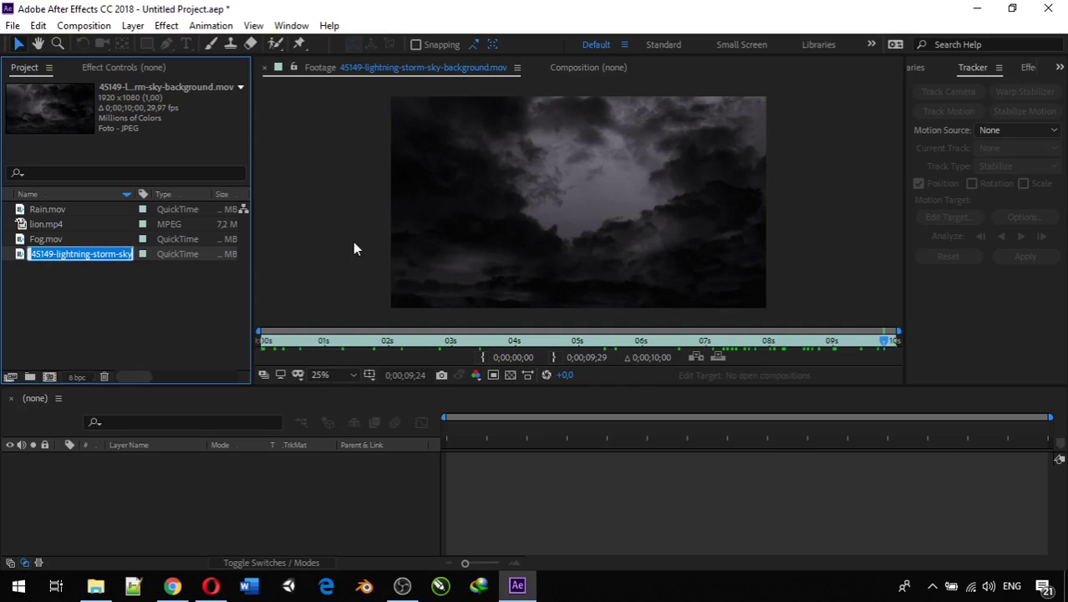
type("sky.mov")
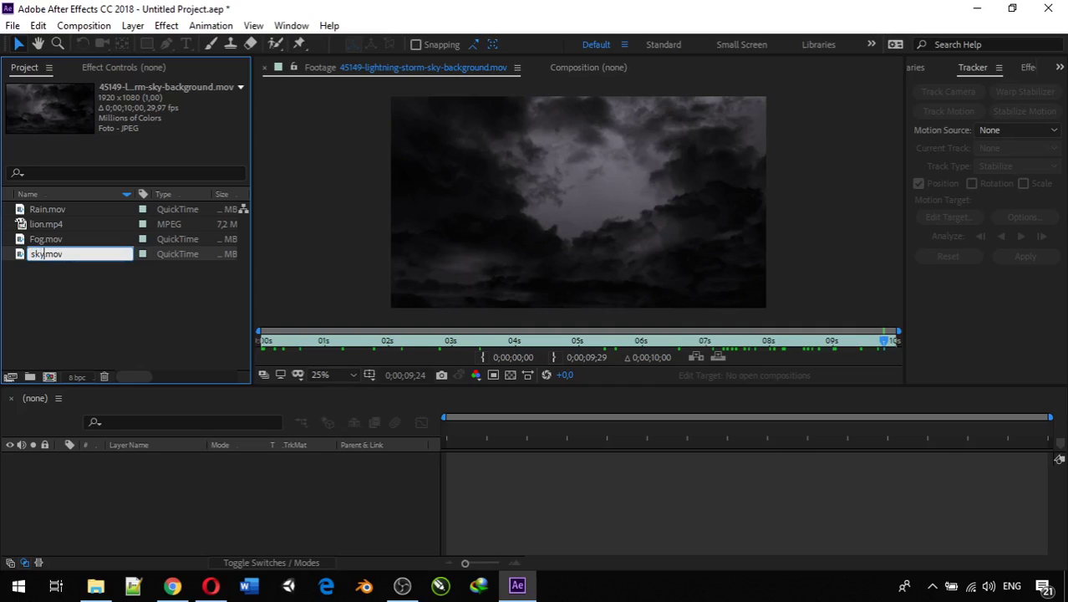
key("Home")
key("Delete")
type("S")
key("Return")
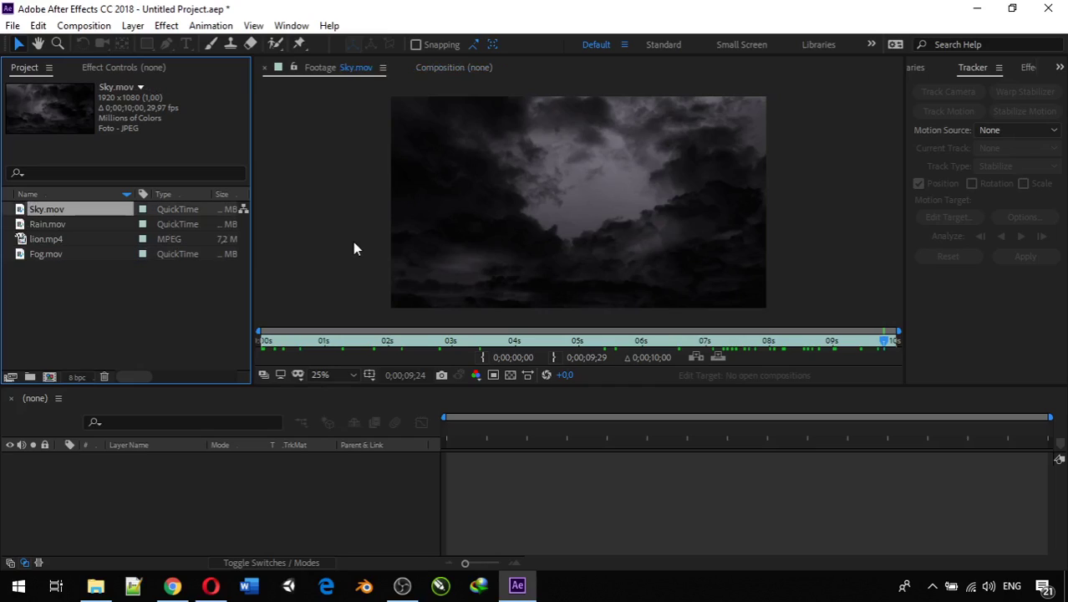
Trim the lion.mp4 footage by setting its out point at 0:00:08:12
double_click(50, 240)
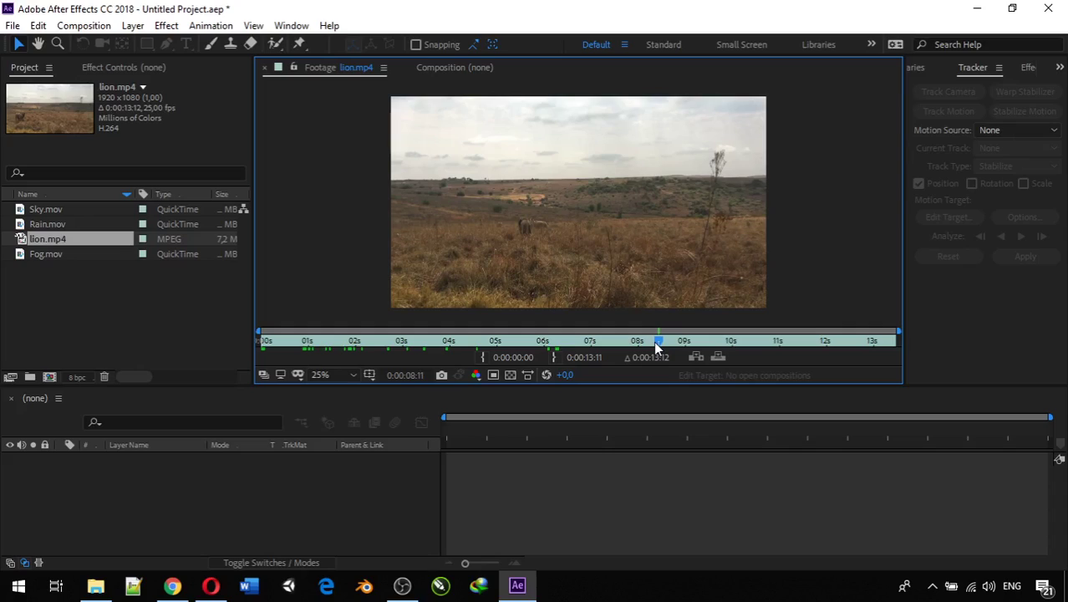
left_click_drag(661, 348, 644, 350)
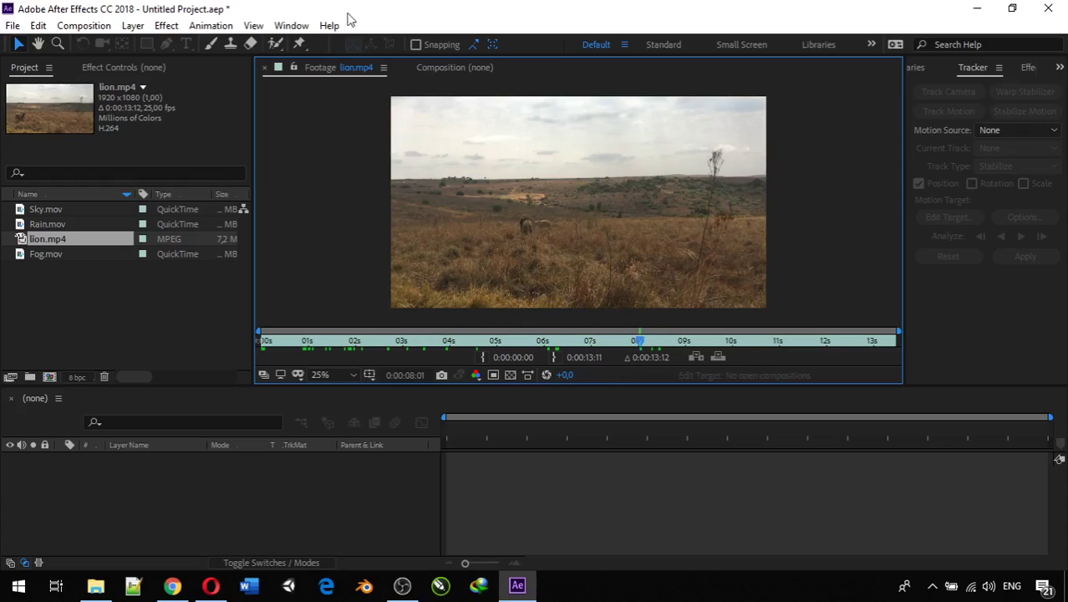
left_click(270, 339)
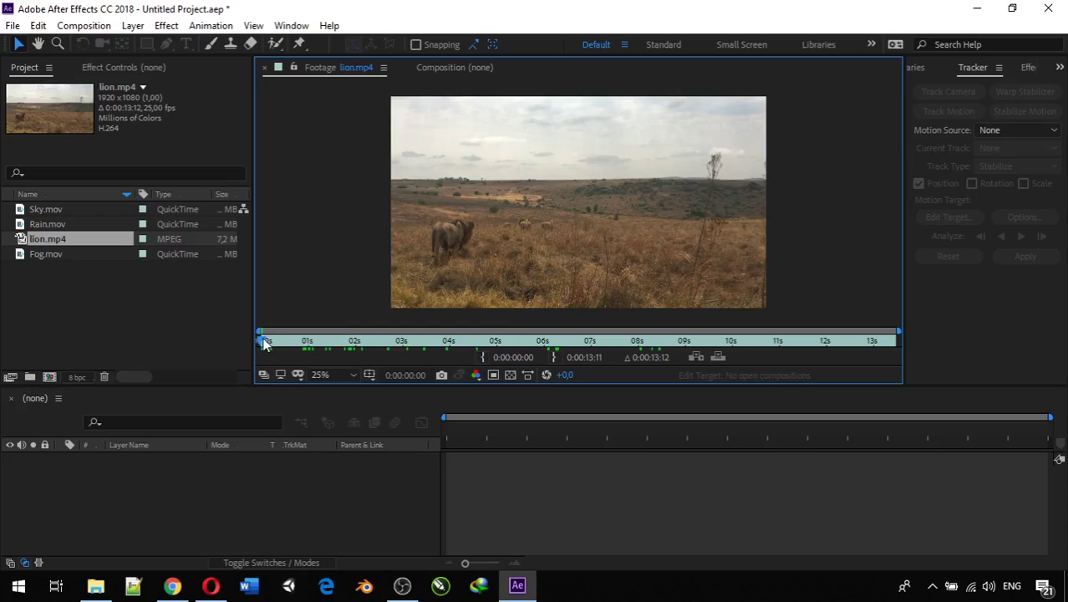
left_click_drag(266, 341, 663, 358)
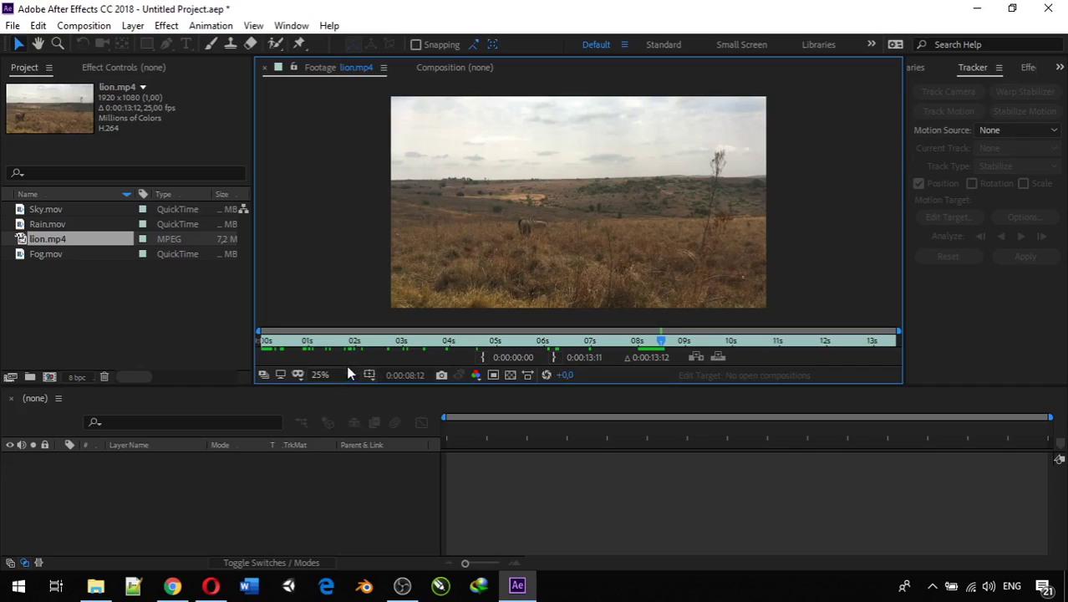
left_click(554, 358)
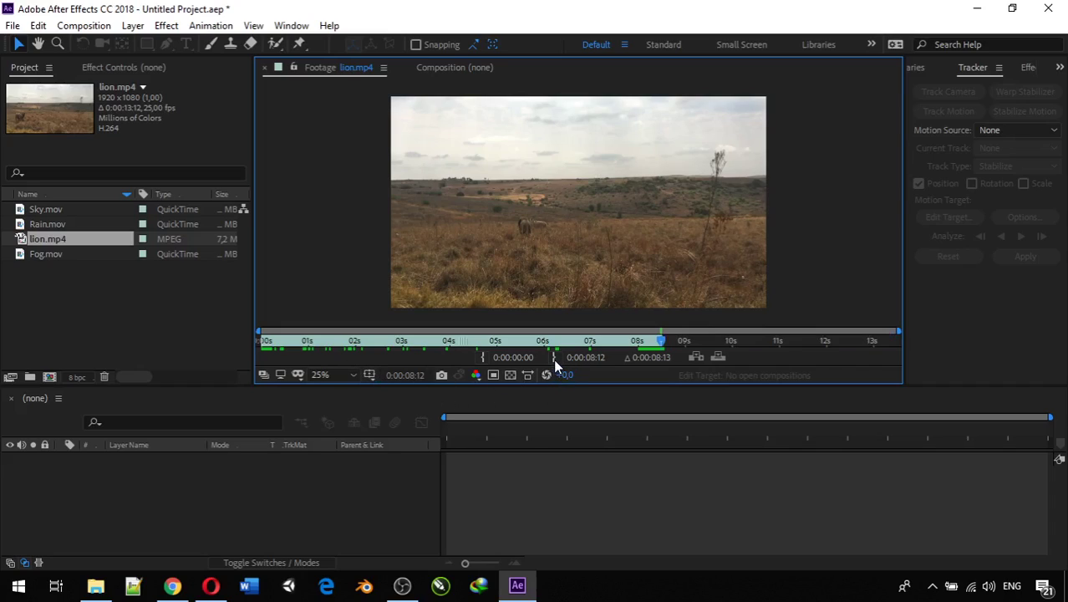
left_click(124, 306)
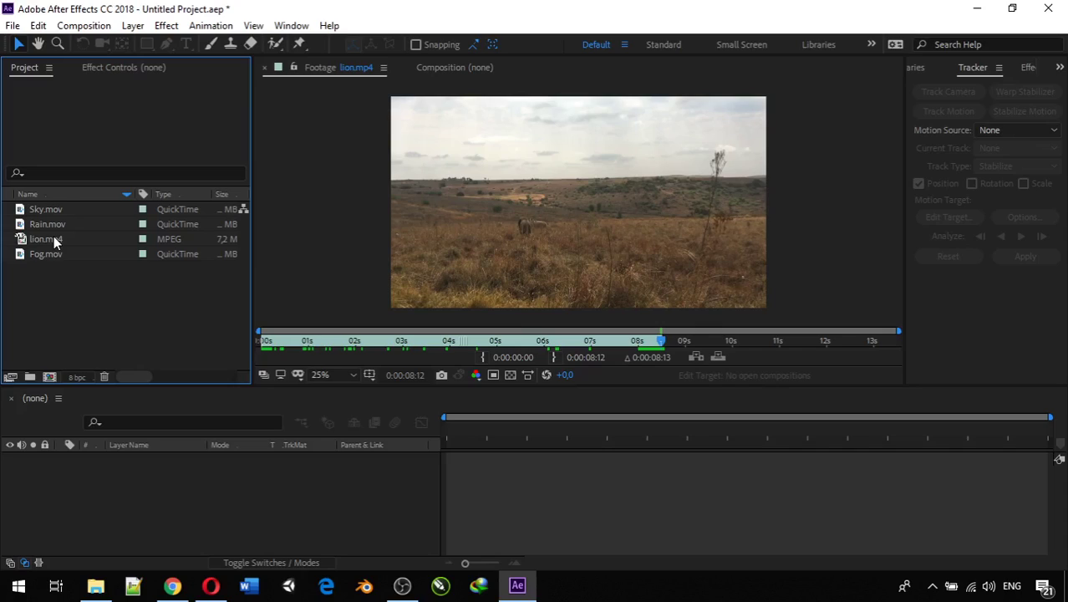
Create a new composition from the lion.mp4 footage and select its layer
left_click_drag(54, 236, 116, 519)
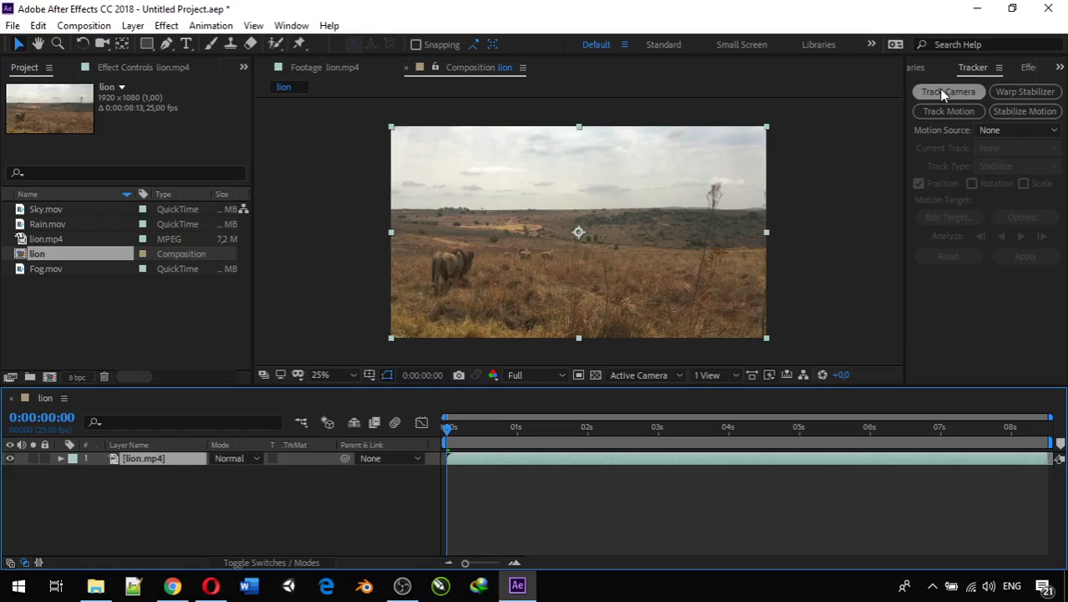
left_click(295, 477)
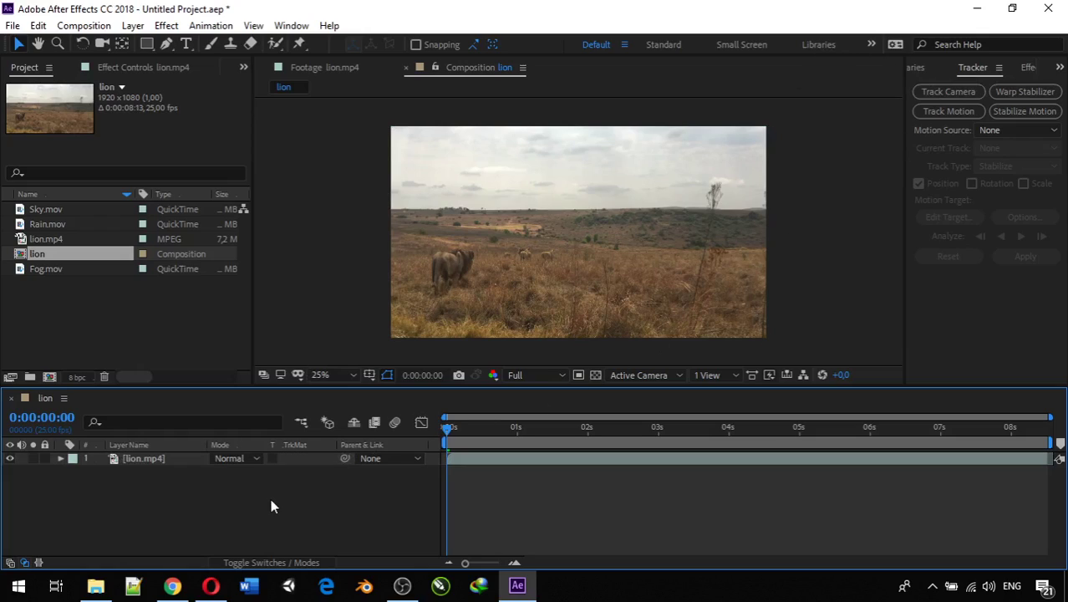
left_click(154, 463)
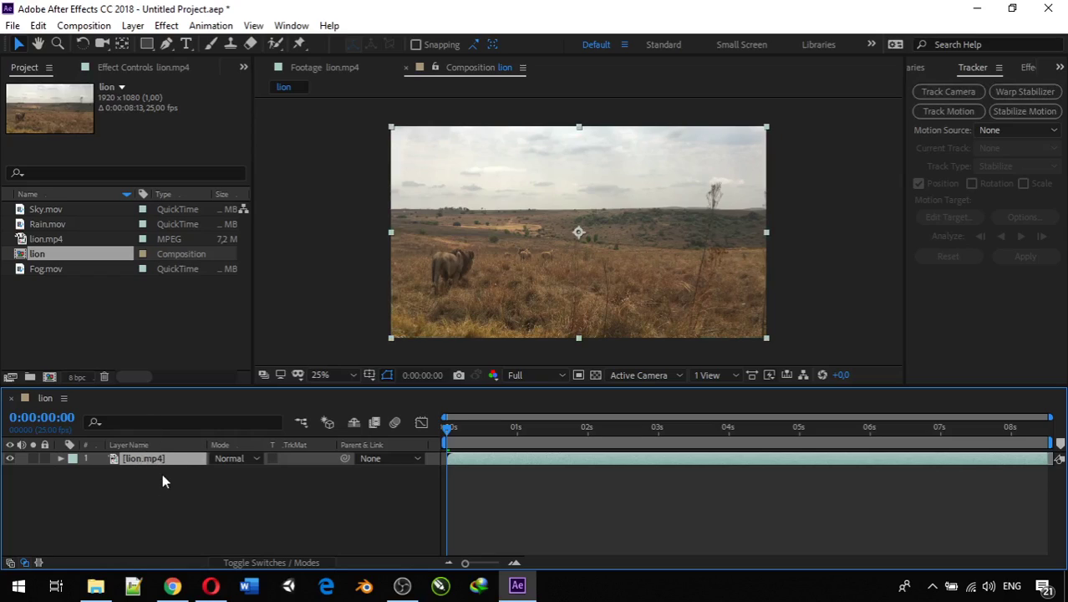
right_click(138, 460)
left_click(155, 447)
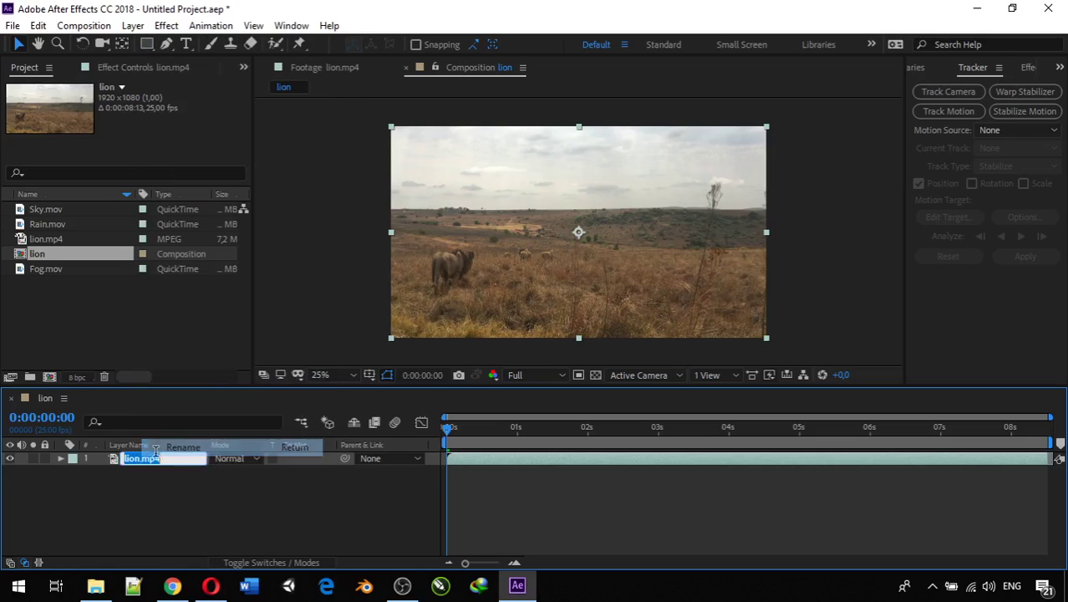
left_click_drag(142, 459, 104, 462)
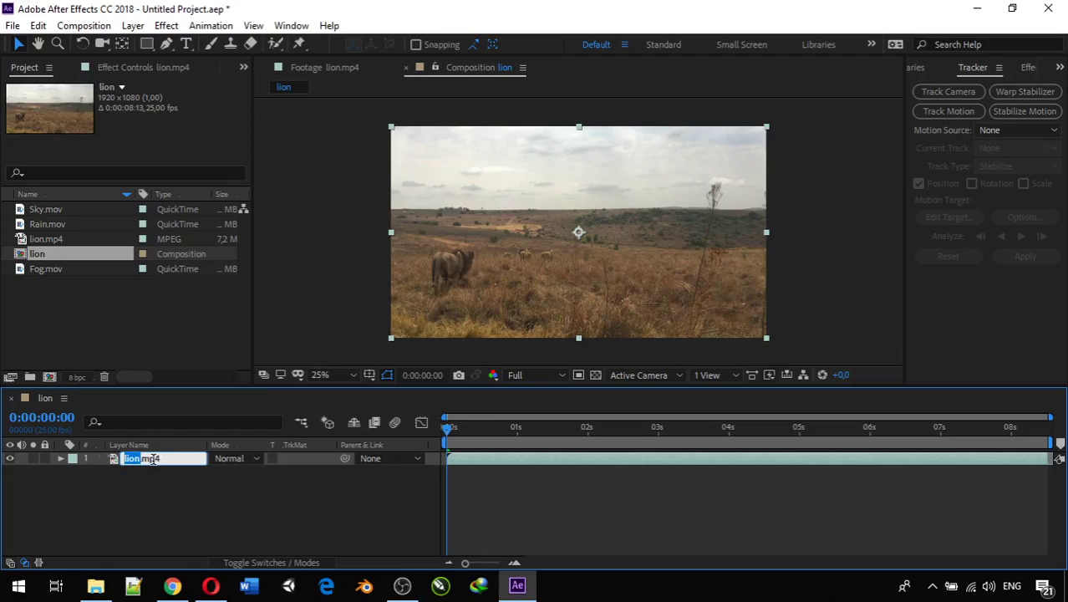
left_click(220, 479)
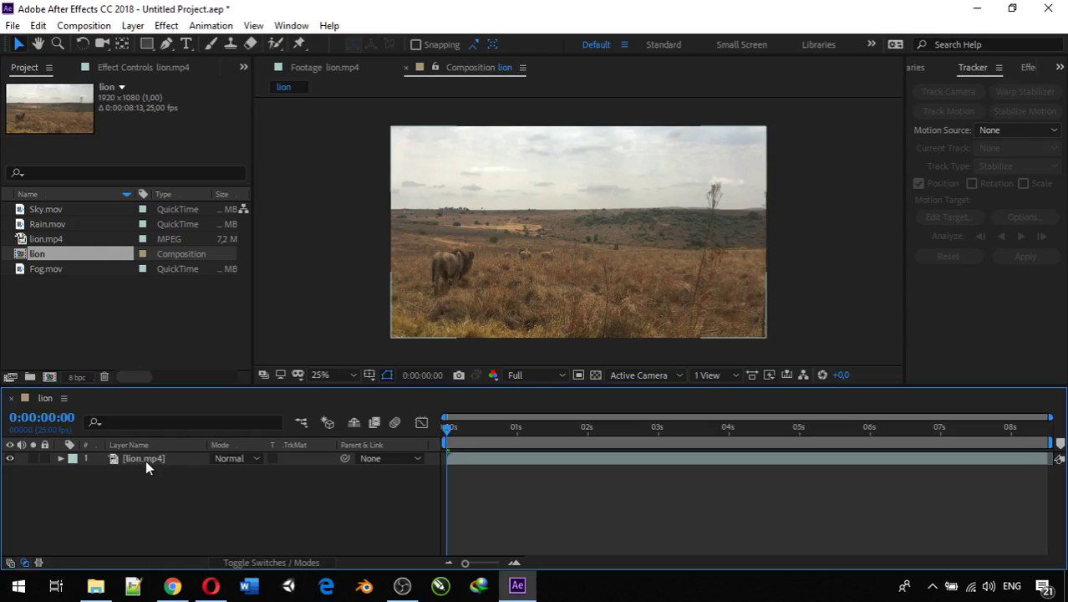
Rename the lion.mp4 layer in the lion composition as trackpoint.mp4
right_click(145, 460)
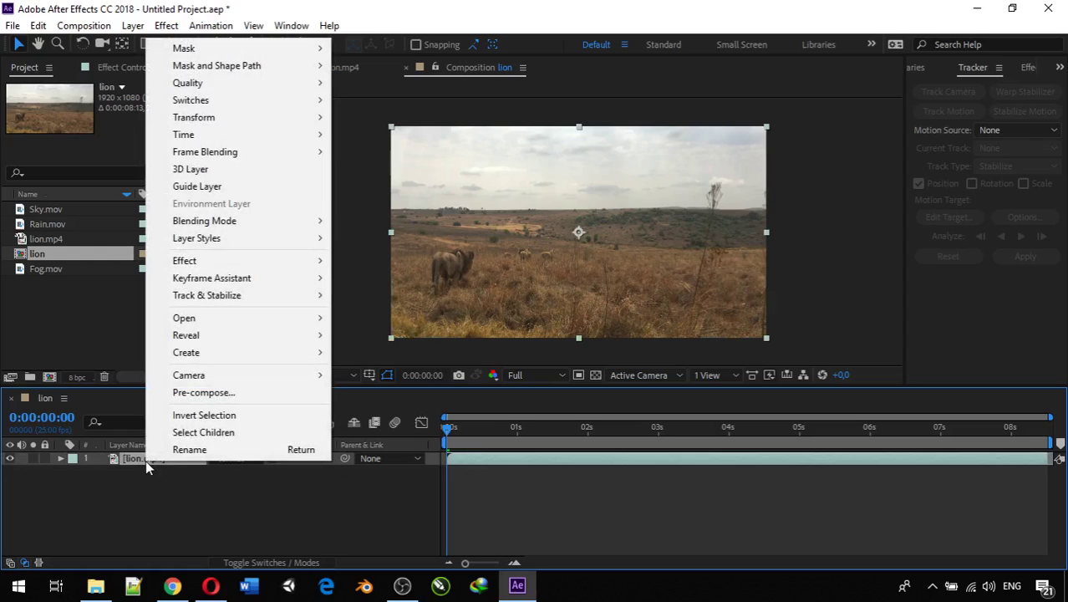
left_click(162, 452)
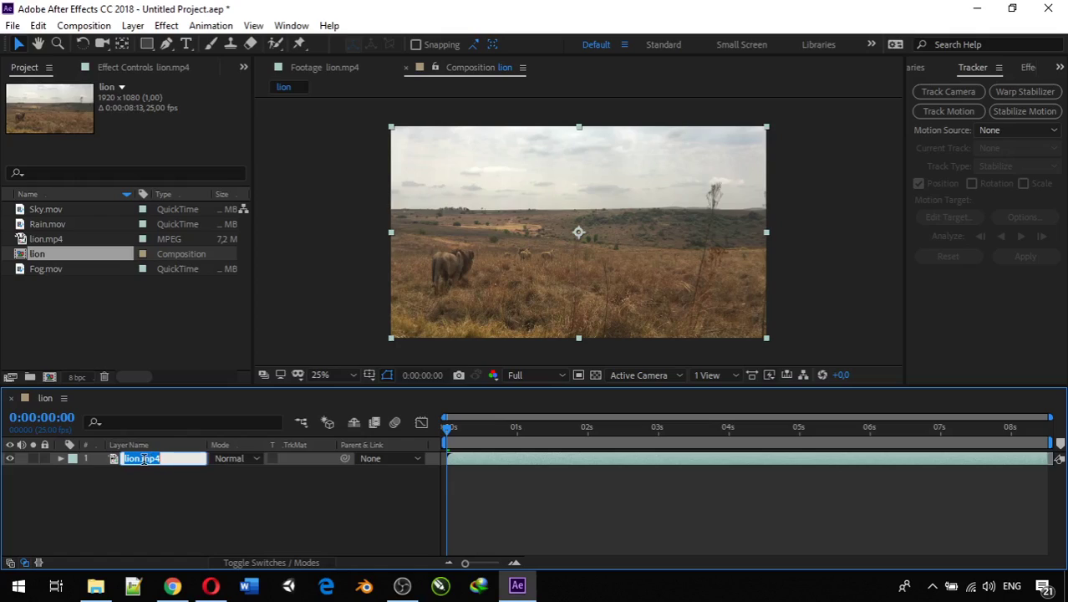
left_click_drag(140, 459, 105, 469)
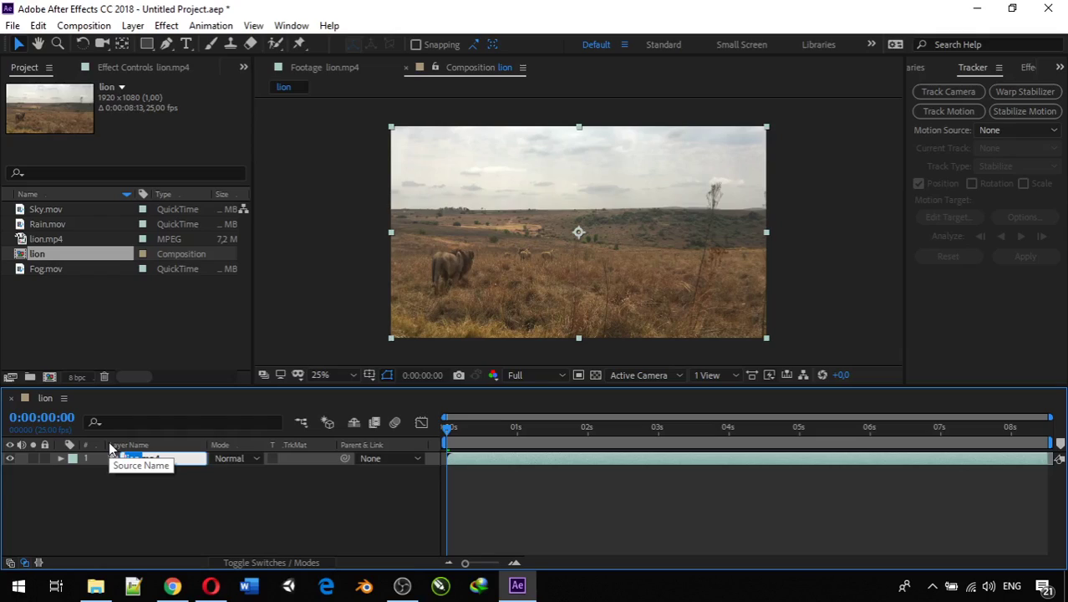
key("BackSpace")
type("track")
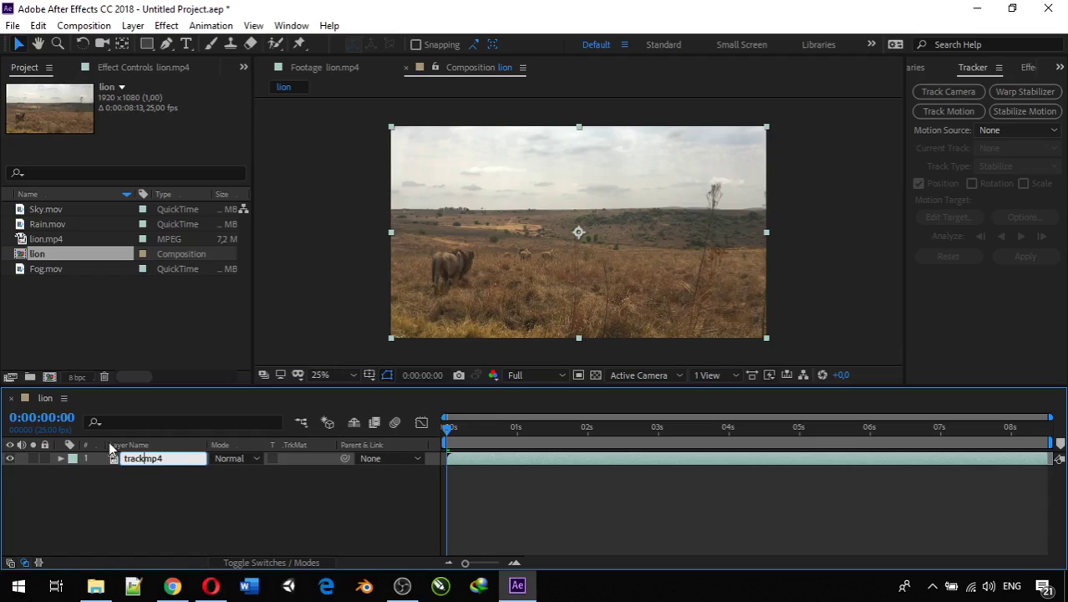
type("point")
key("Return")
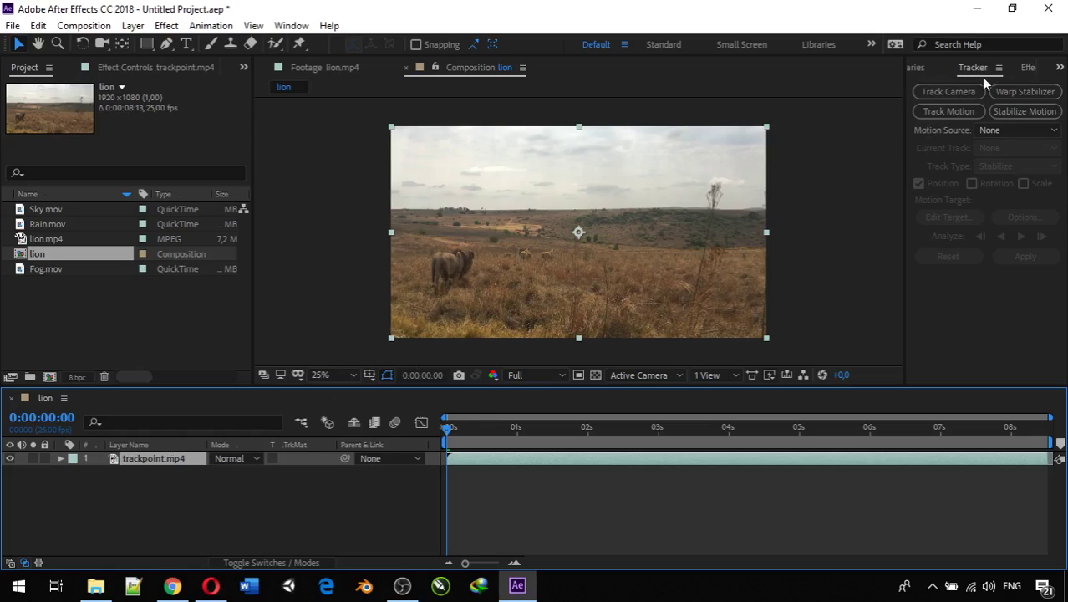
scroll(973, 70, "down", 5)
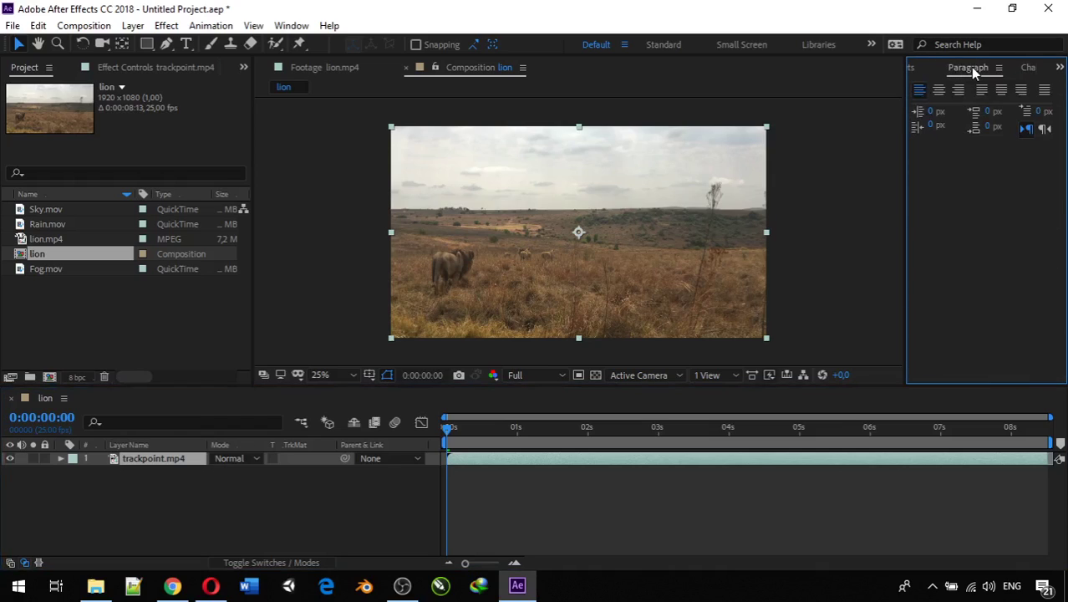
scroll(971, 67, "up", 3)
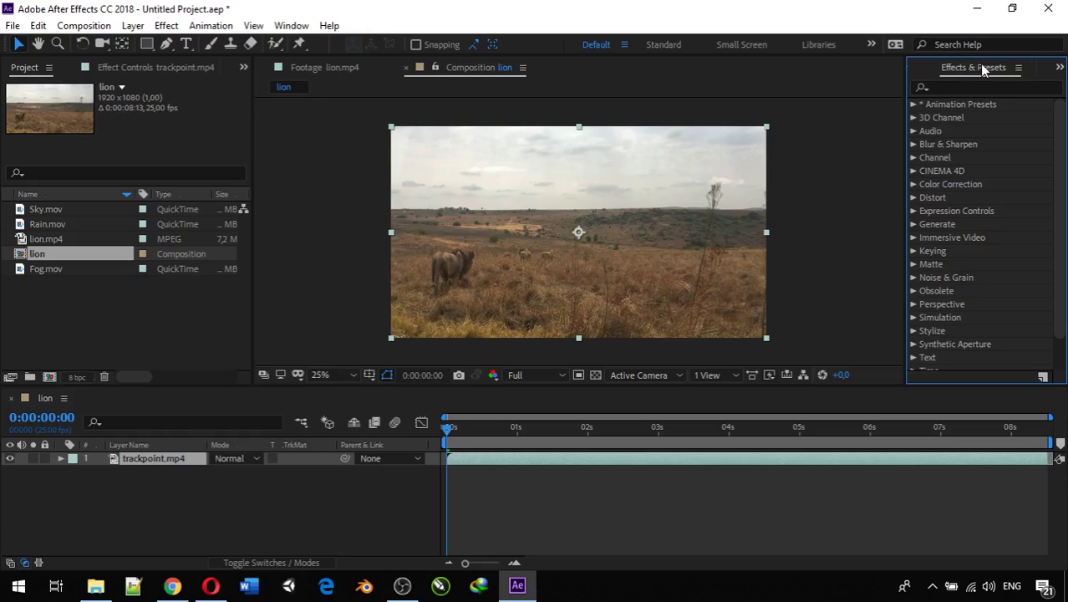
scroll(979, 65, "down", 1)
scroll(982, 69, "up", 3)
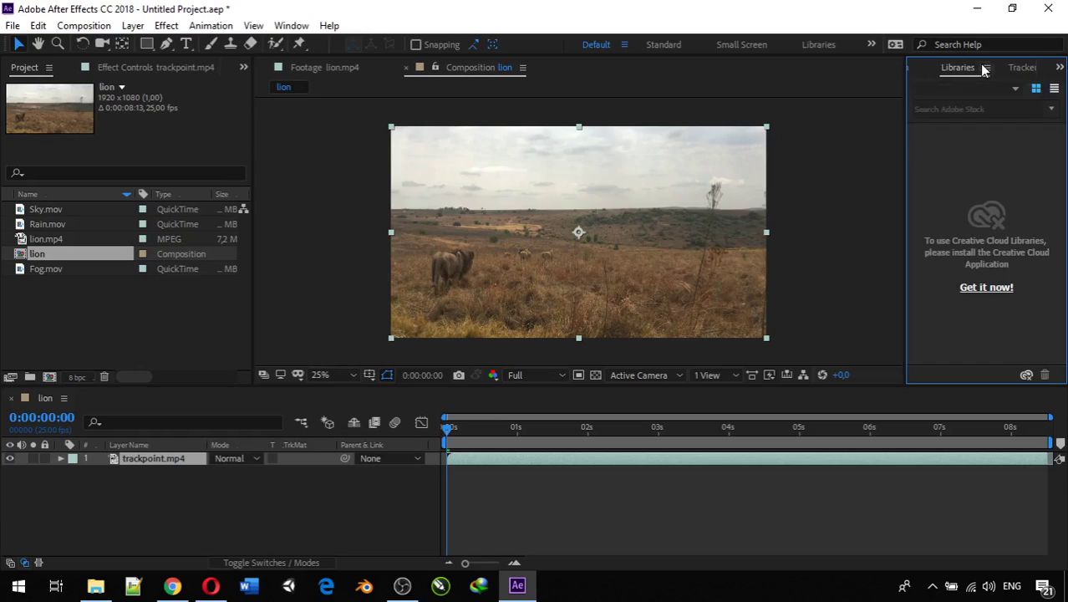
scroll(982, 68, "down", 1)
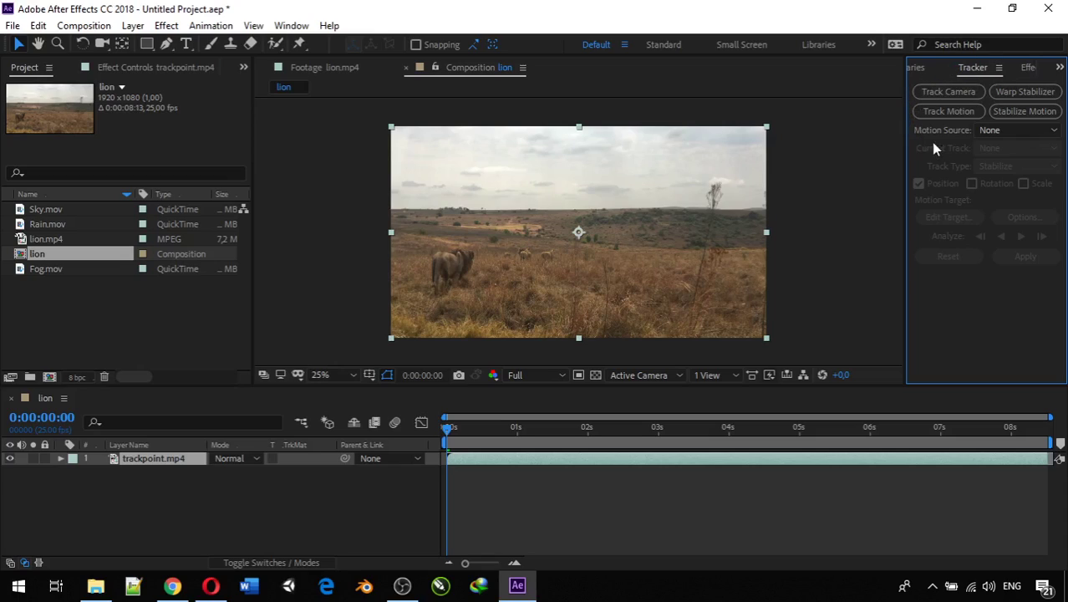
left_click(283, 26)
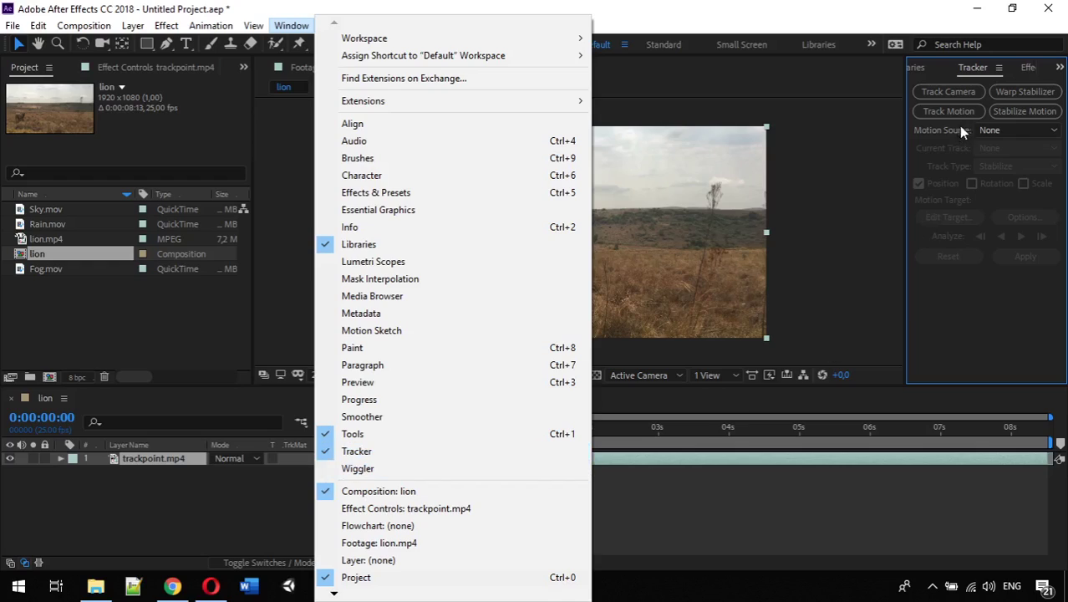
left_click(978, 316)
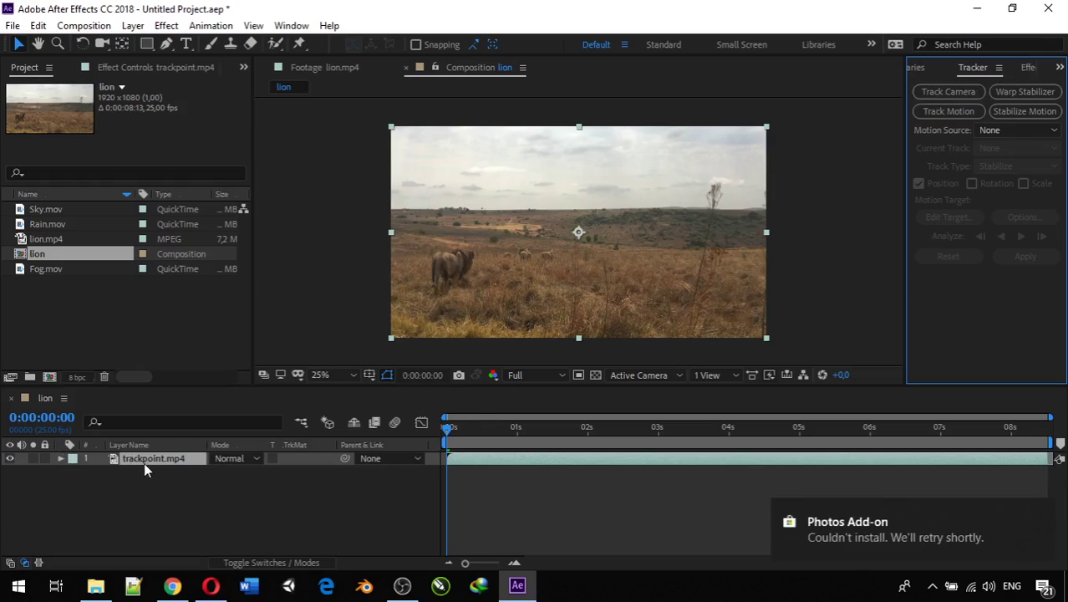
Run the 3D Camera Tracker analysis on the trackpoint.mp4 layer
left_click(158, 504)
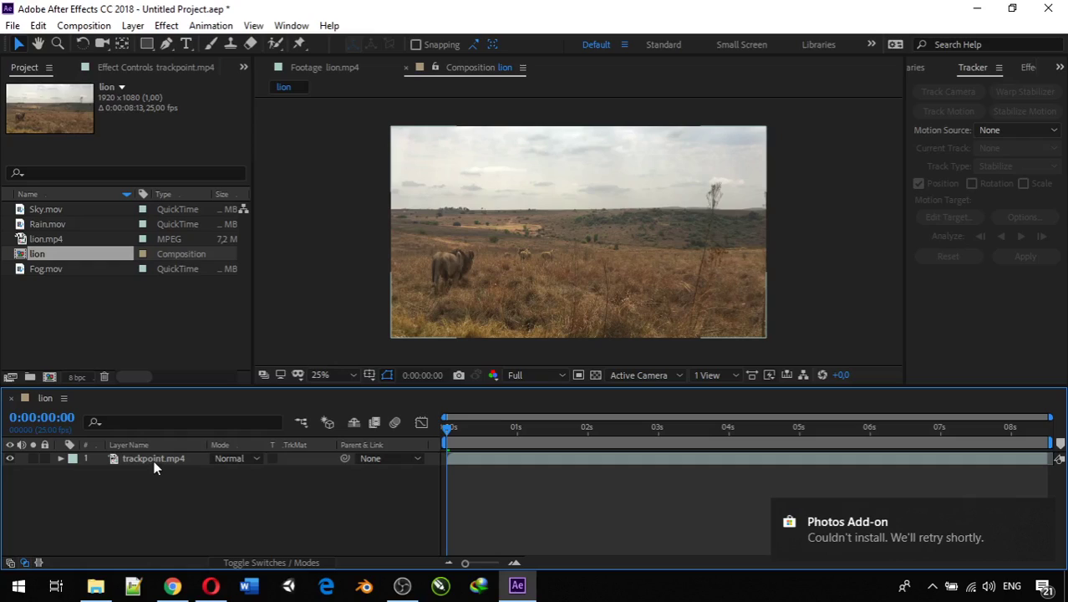
left_click(154, 464)
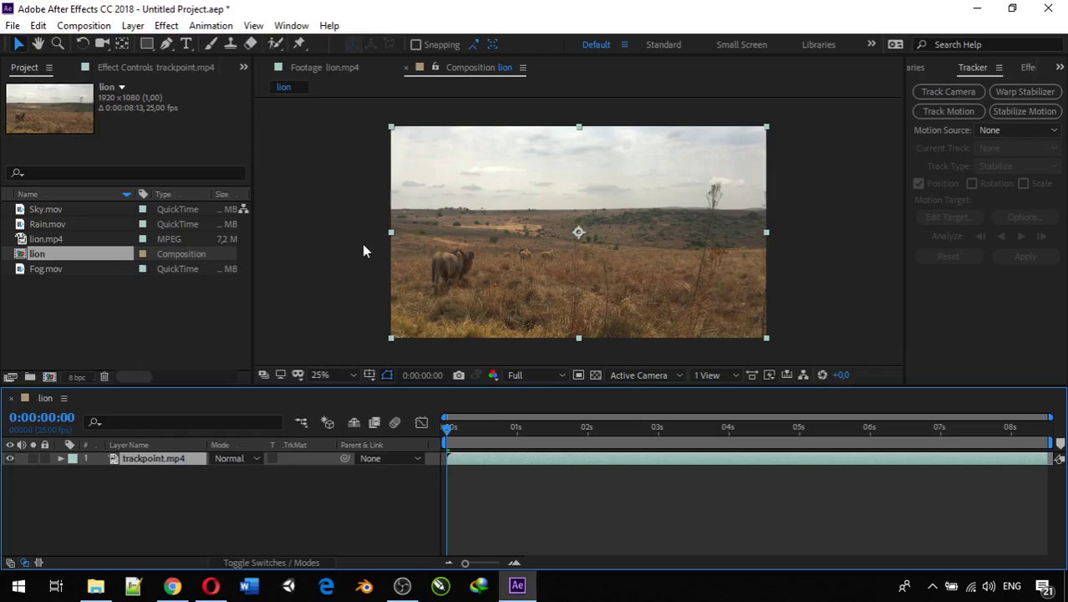
left_click(952, 94)
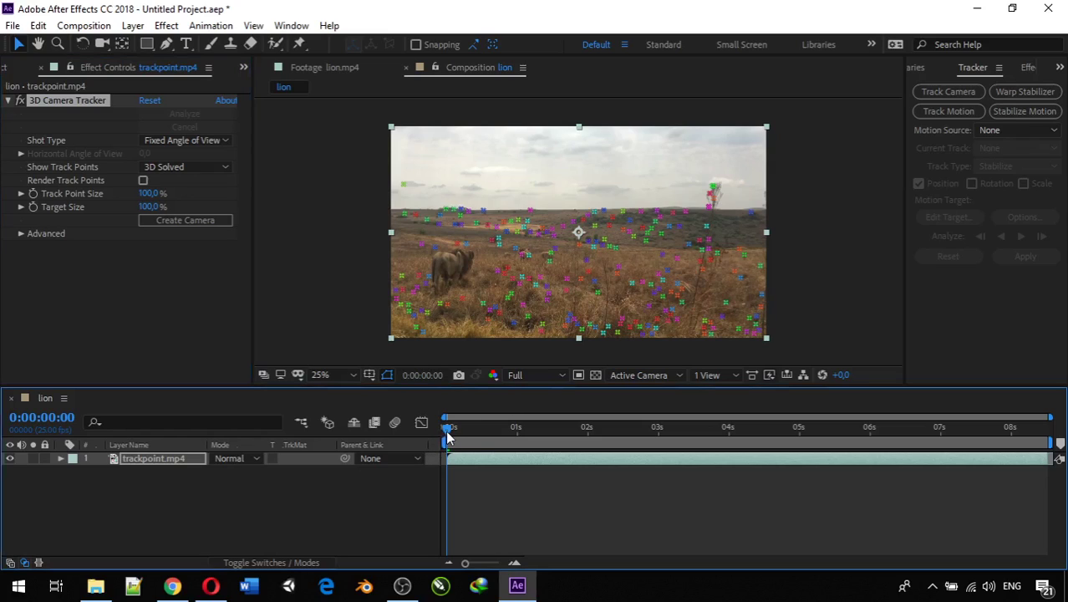
Create a solid and camera from a target of track points near the middle of the landscape
left_click_drag(446, 430, 441, 477)
left_click(591, 259)
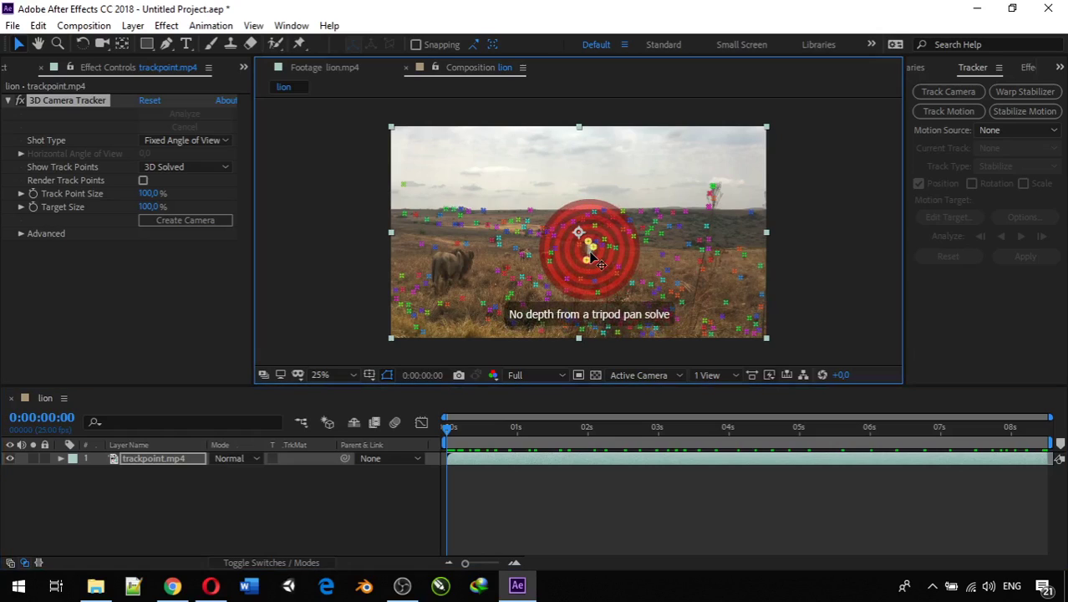
right_click(591, 254)
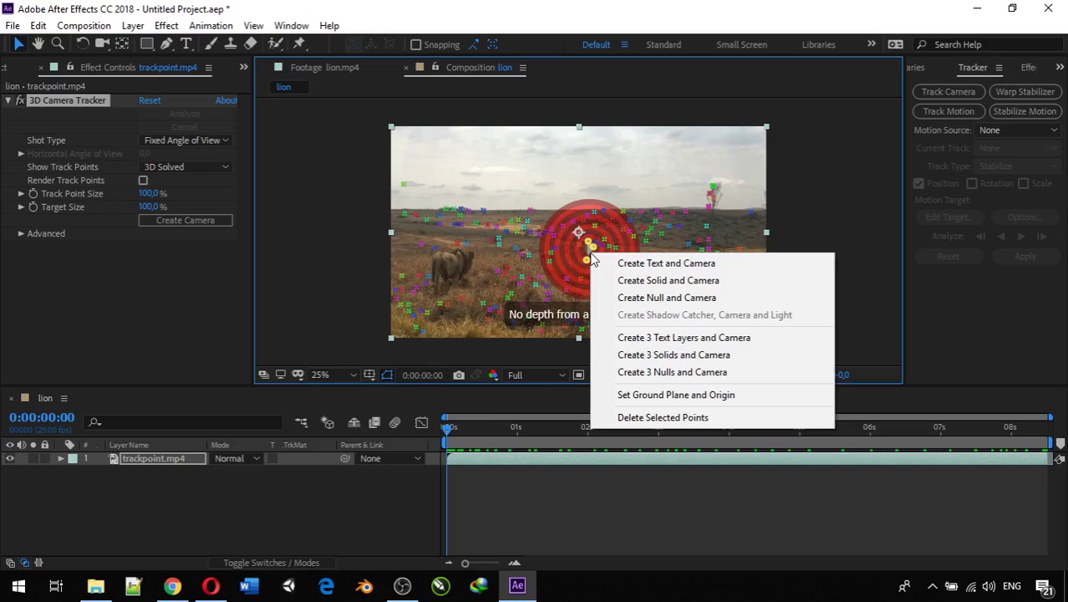
left_click(630, 289)
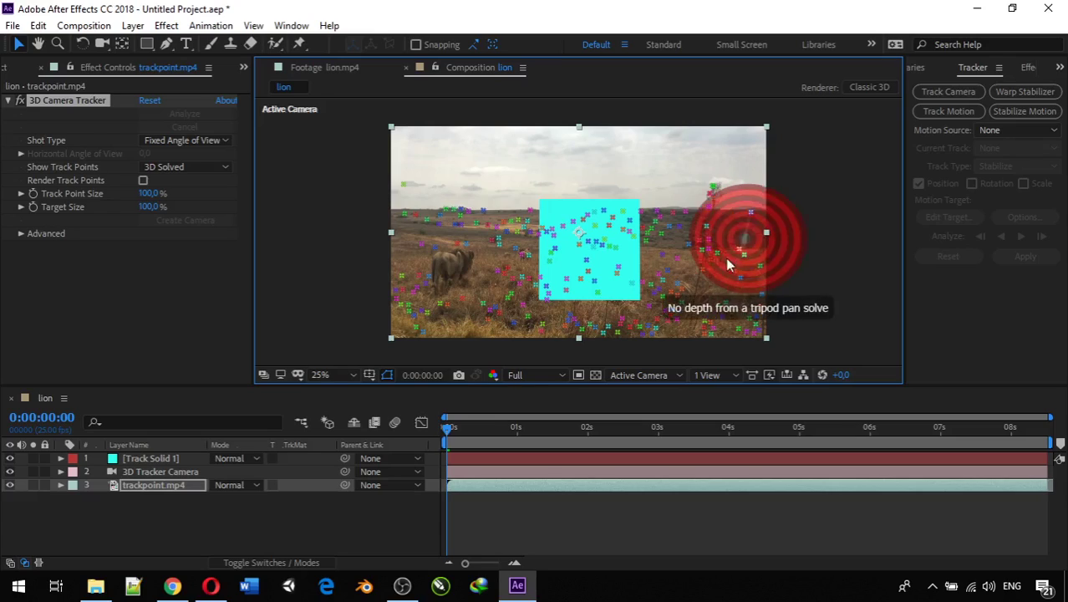
Enlarge the track solid to cover the landscape across the full frame width, from the first frame through 0:00:08:12
left_click(145, 459)
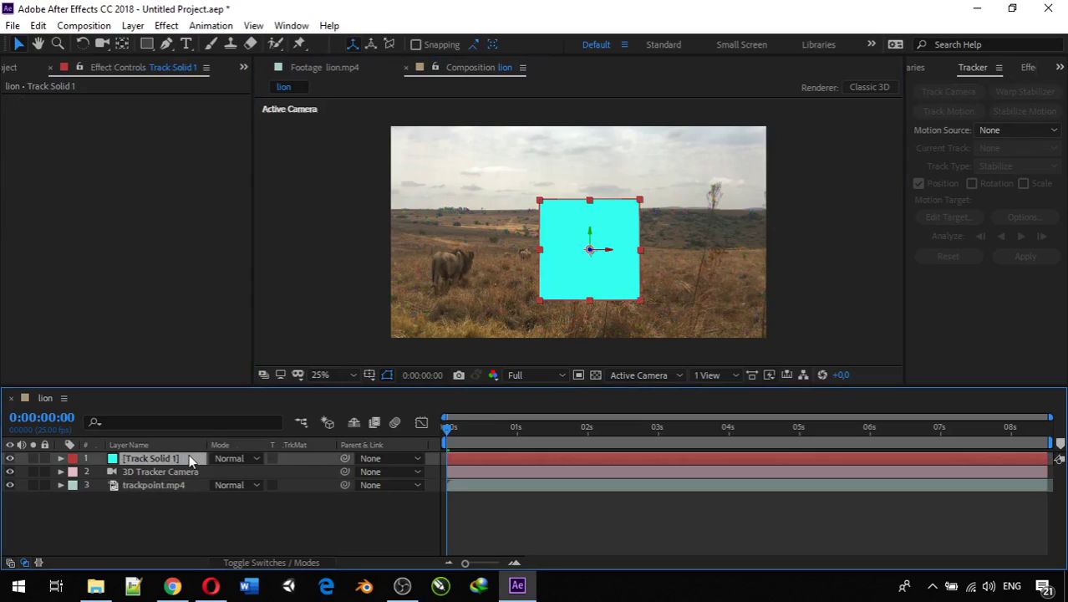
left_click(639, 303)
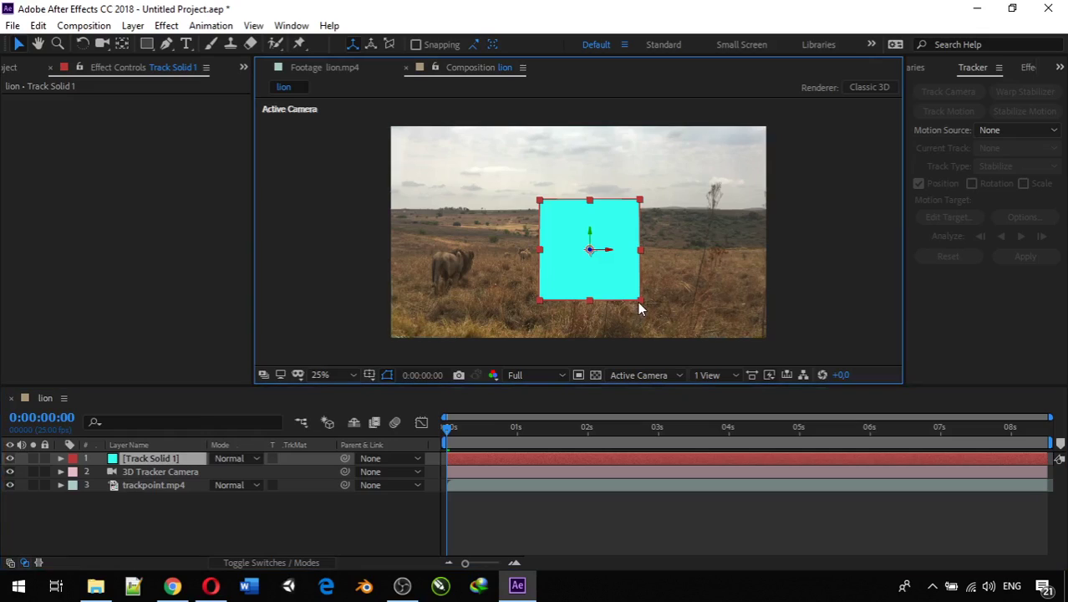
left_click_drag(638, 303, 797, 354)
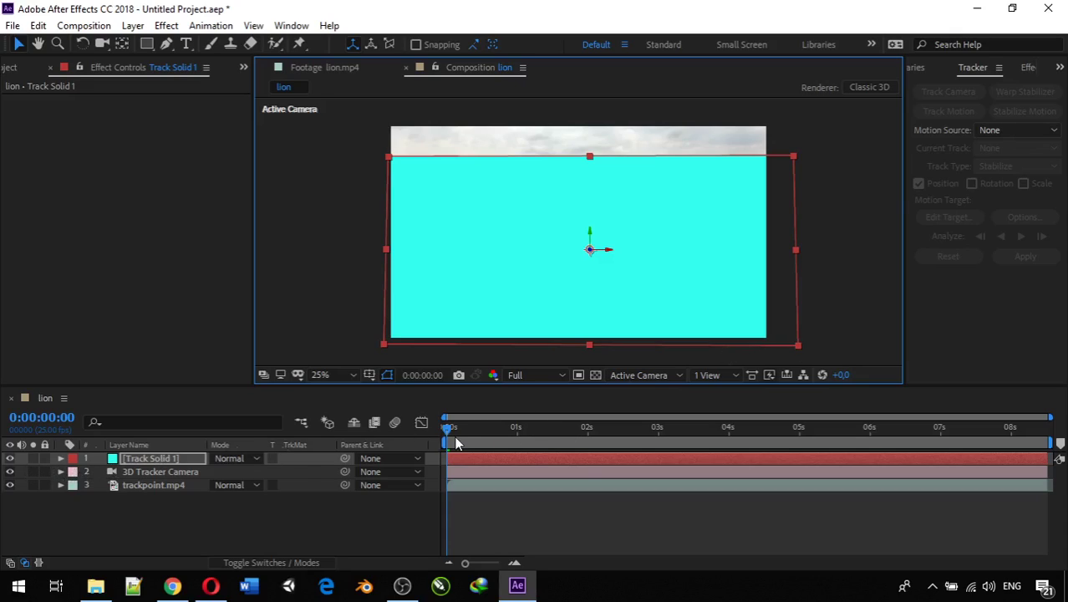
left_click_drag(455, 428, 1051, 428)
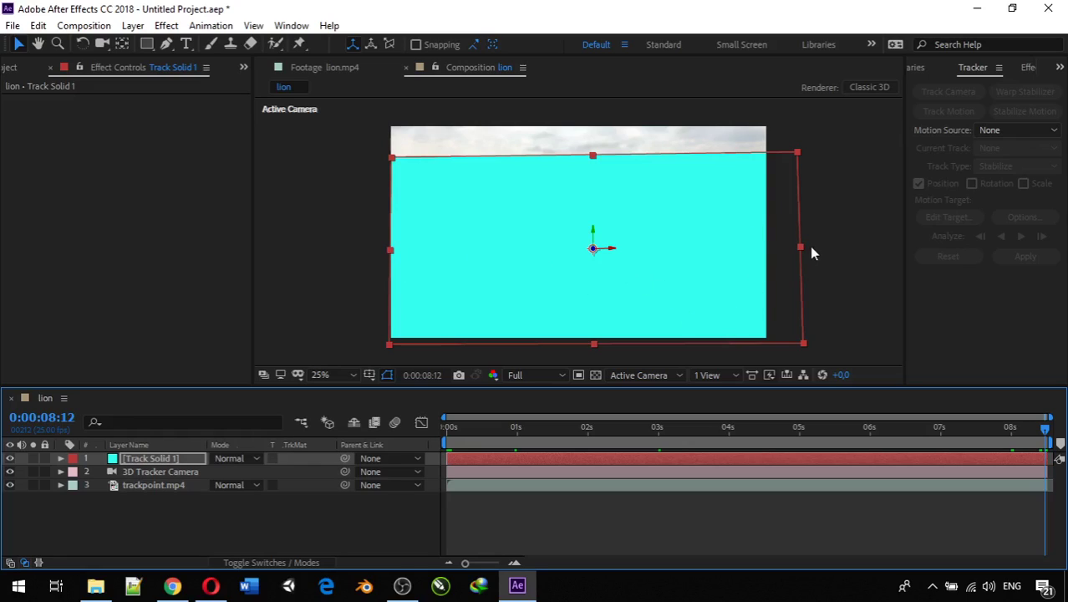
left_click_drag(802, 248, 817, 246)
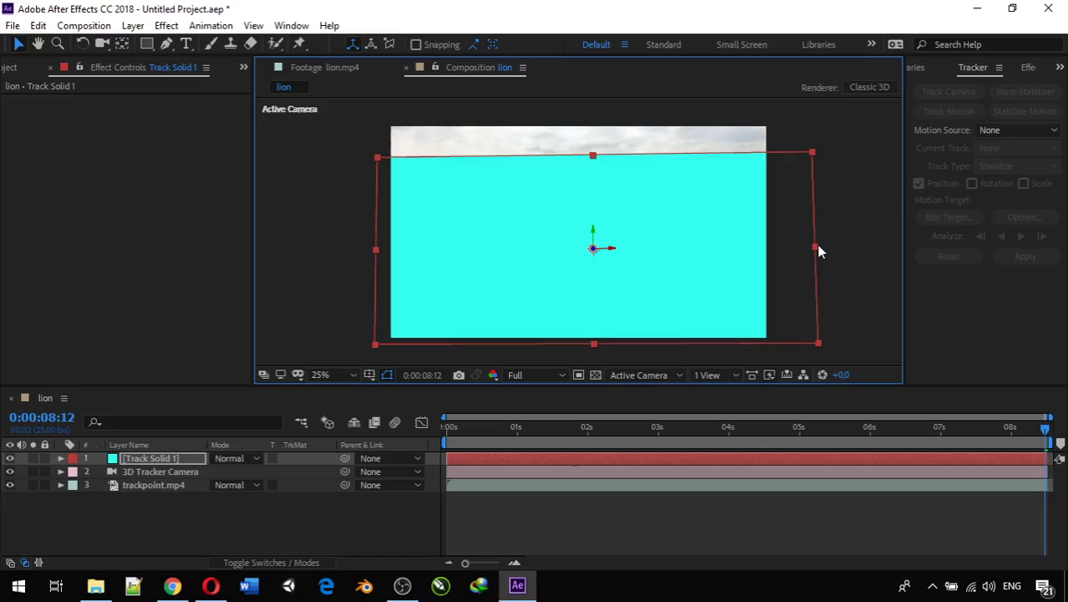
left_click_drag(1046, 429, 760, 429)
key("Home")
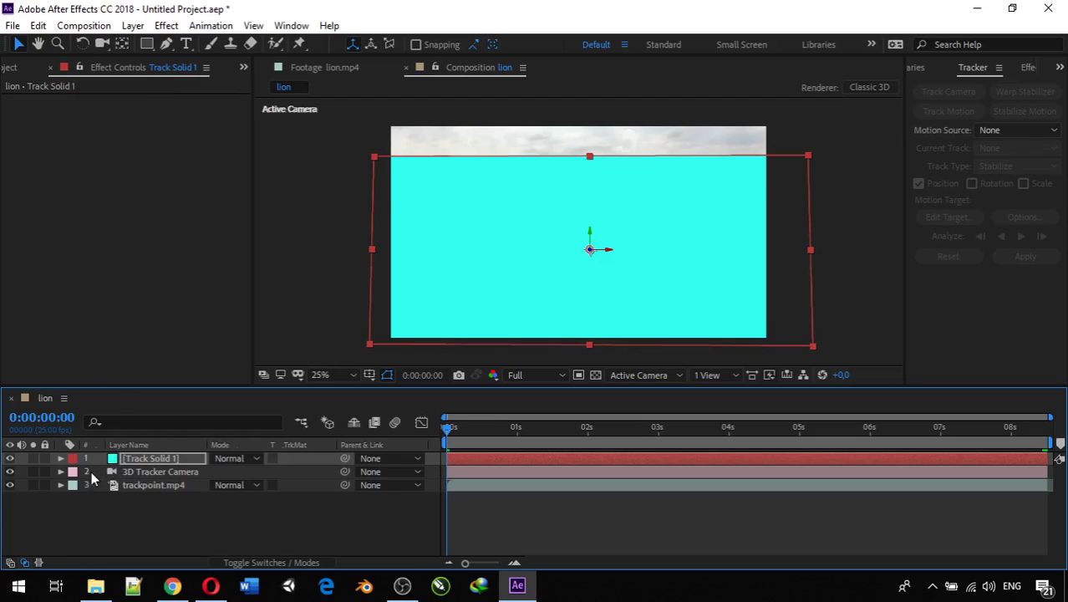
Hide Track Solid 1 so the footage beneath can be seen for masking, and activate the Pen tool
left_click(9, 459)
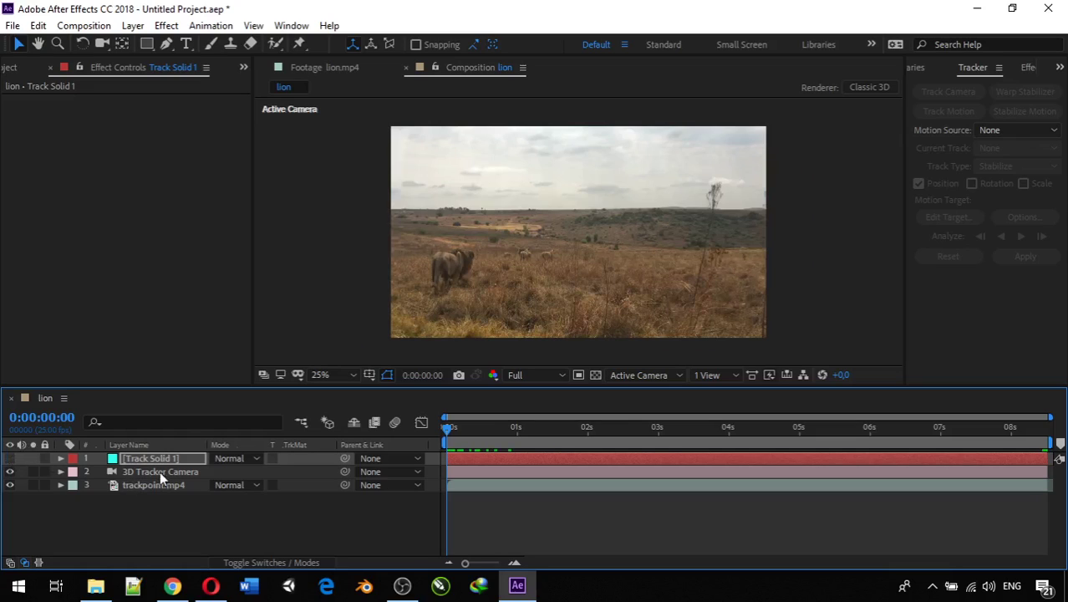
key("Return")
left_click(167, 45)
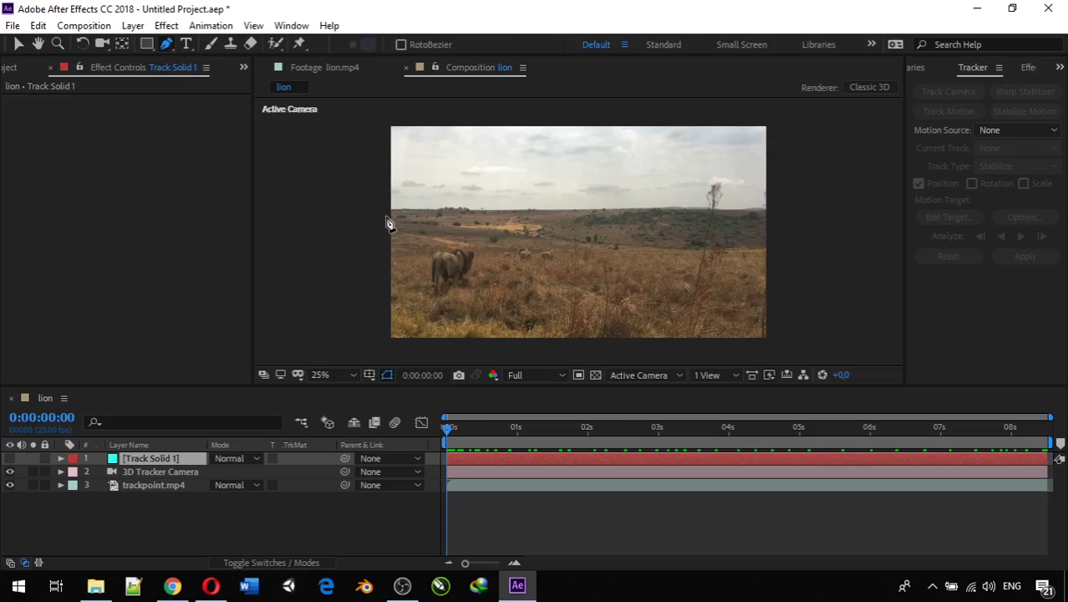
Start a Pen mask on Track Solid 1, tracing just below the horizon from outside the frame's left edge past the distant clump of trees
scroll(389, 237, "up", 1)
scroll(389, 237, "up", 1)
key("h")
left_click_drag(388, 237, 901, 275)
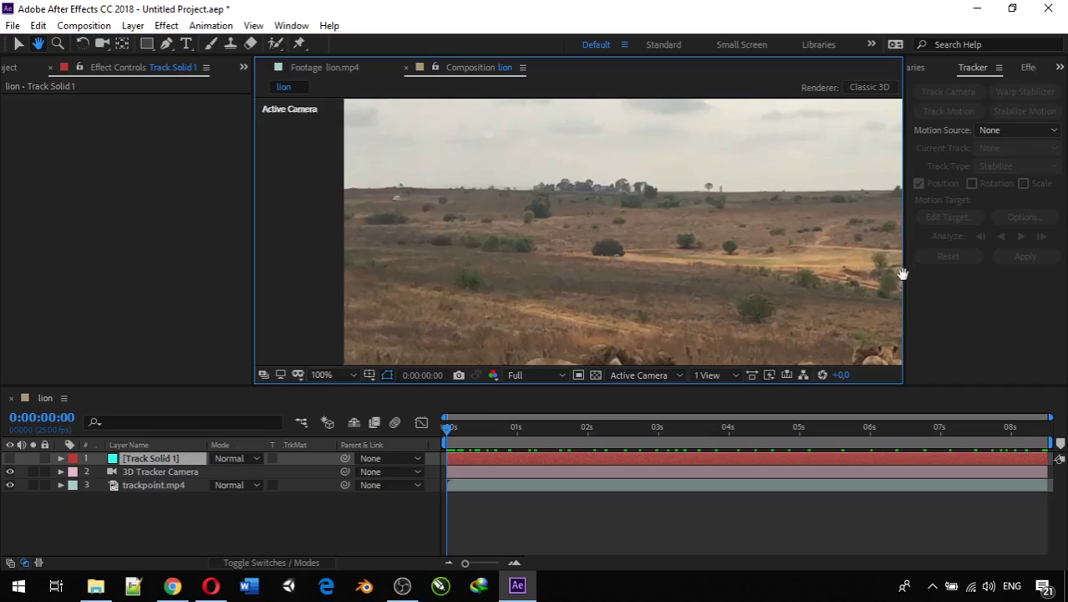
key("g")
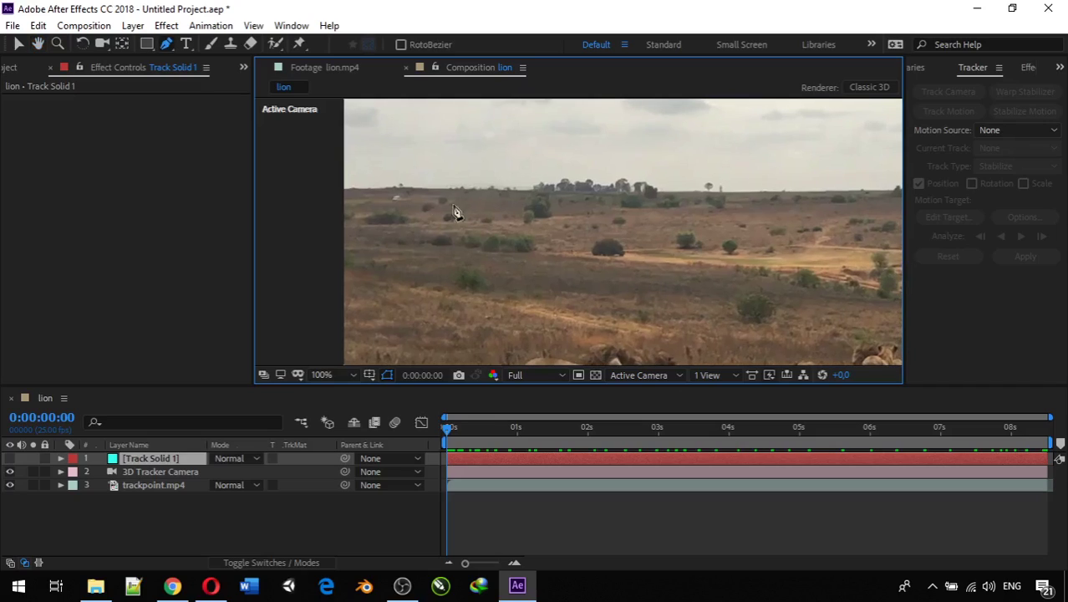
left_click(338, 200)
left_click(370, 194)
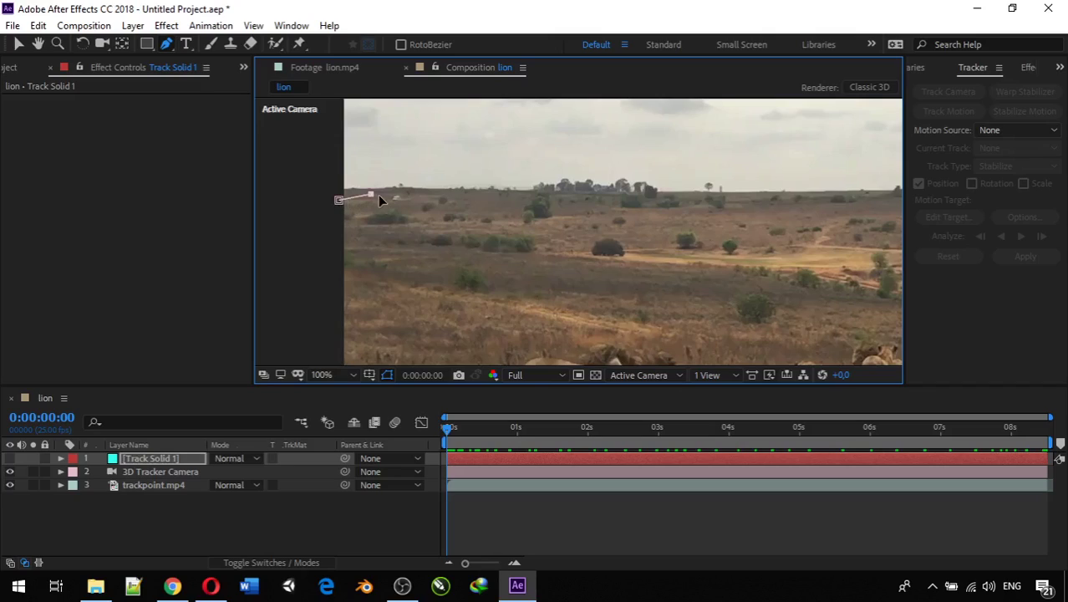
left_click(407, 198)
left_click(429, 196)
left_click(477, 200)
left_click(518, 202)
left_click(564, 202)
left_click(619, 201)
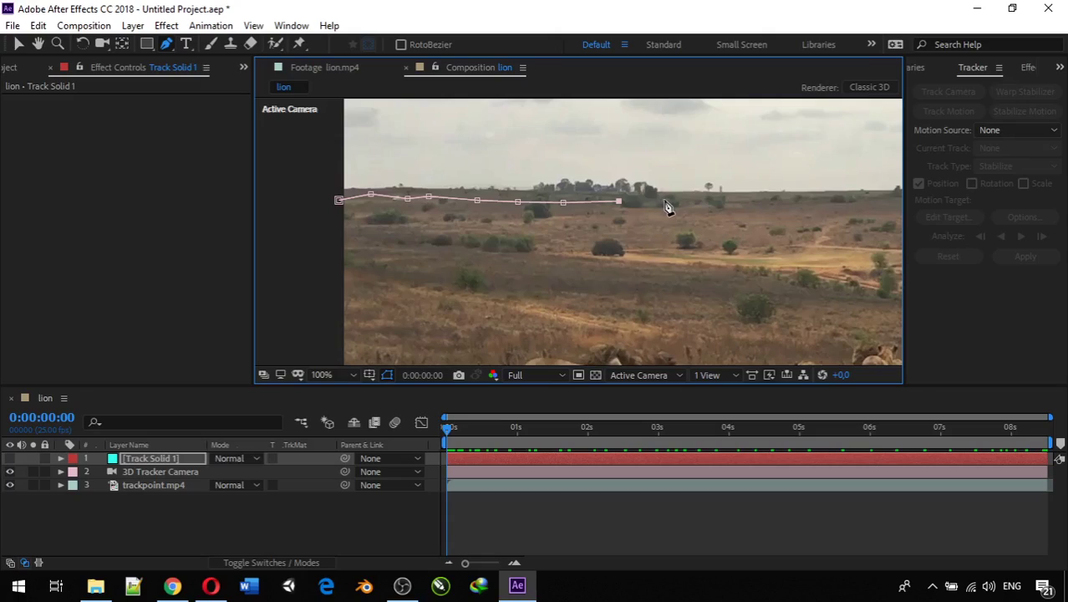
left_click(664, 201)
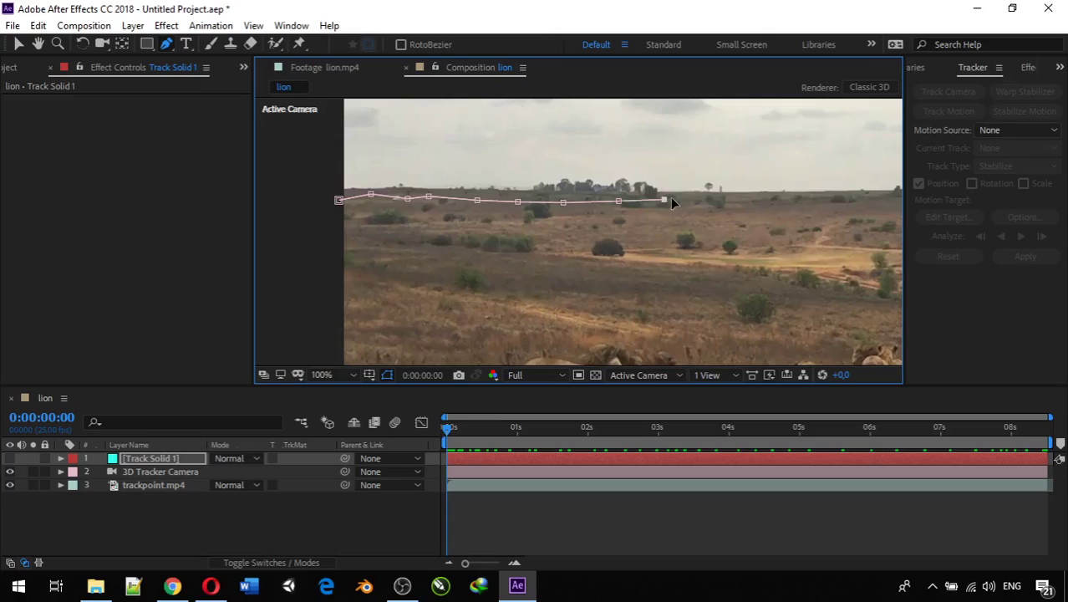
left_click(746, 198)
left_click(791, 197)
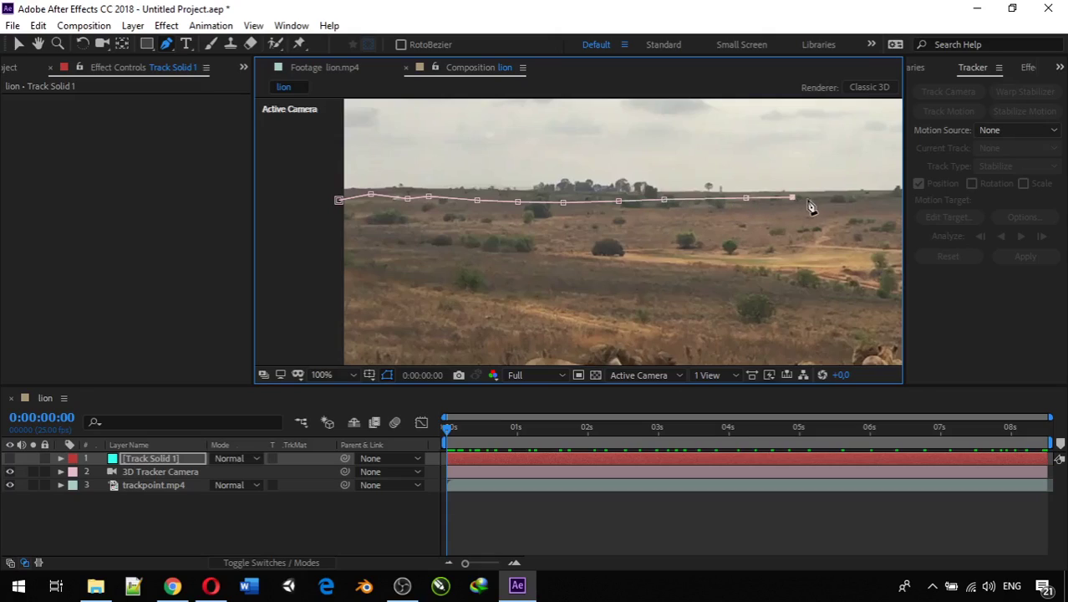
left_click(864, 198)
left_click(893, 198)
Continue the mask path just below the horizon across the middle of the landscape, up to the tall bare tree
left_click_drag(861, 164, 470, 186)
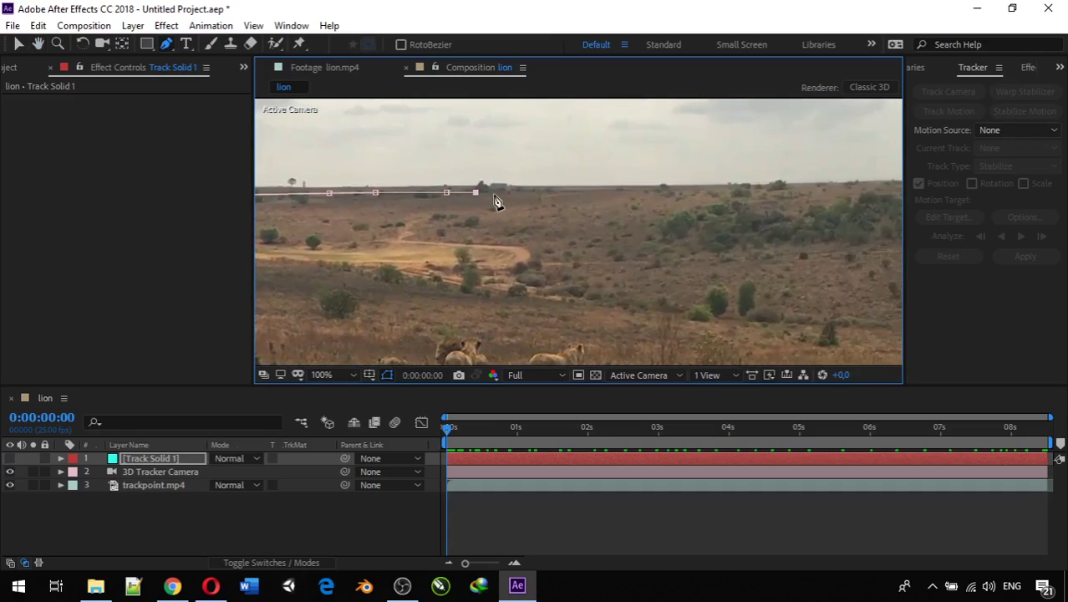
left_click(567, 193)
left_click(682, 192)
left_click(712, 193)
left_click(765, 192)
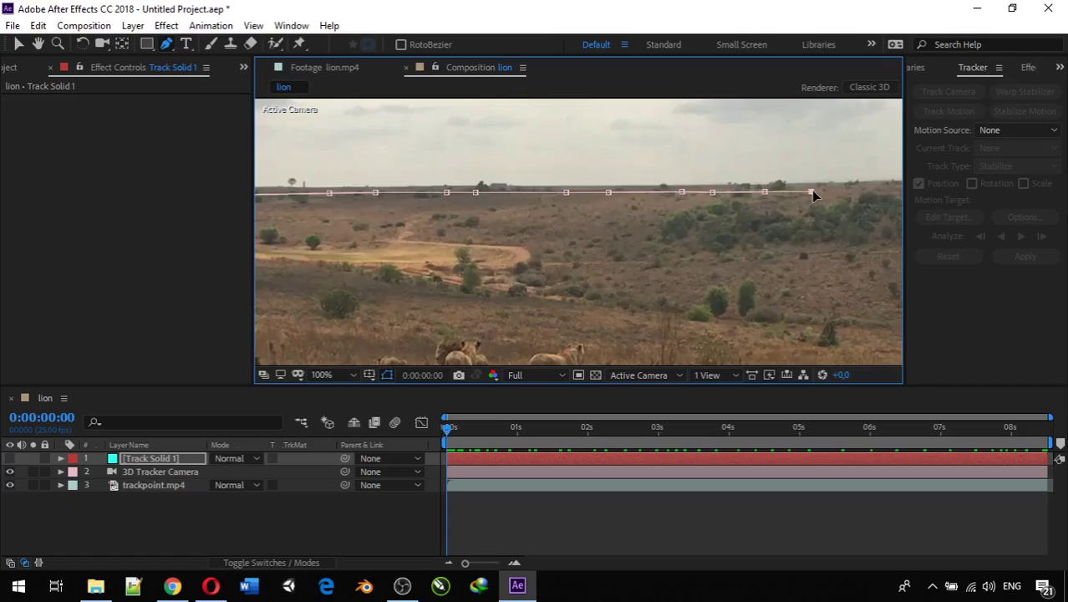
key("h")
left_click_drag(810, 195, 438, 219)
key("g")
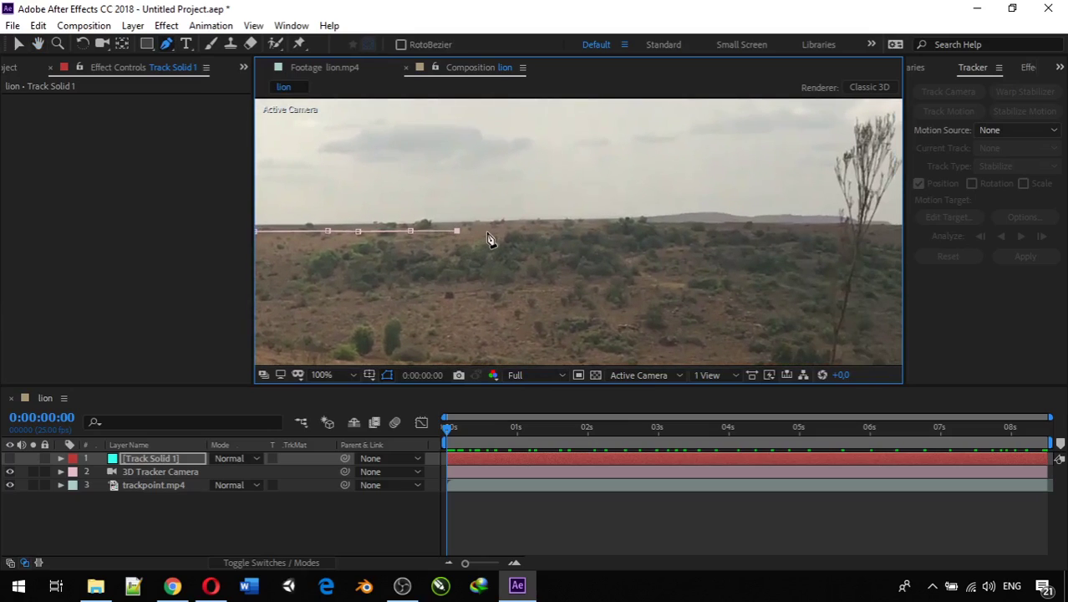
left_click(558, 231)
left_click(588, 231)
left_click(651, 230)
left_click(685, 232)
left_click(741, 231)
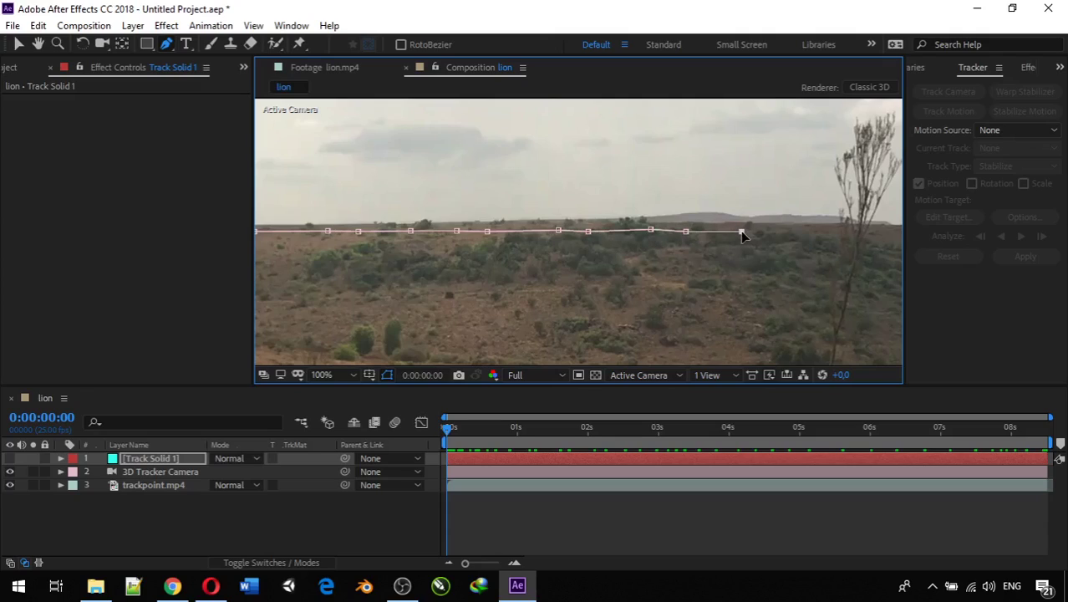
left_click(774, 235)
Extend the mask path below the distant hills, from the tall bare tree to just outside the frame's right edge
scroll(840, 239, "down", 2)
left_click_drag(777, 255, 639, 231)
scroll(640, 232, "up", 4)
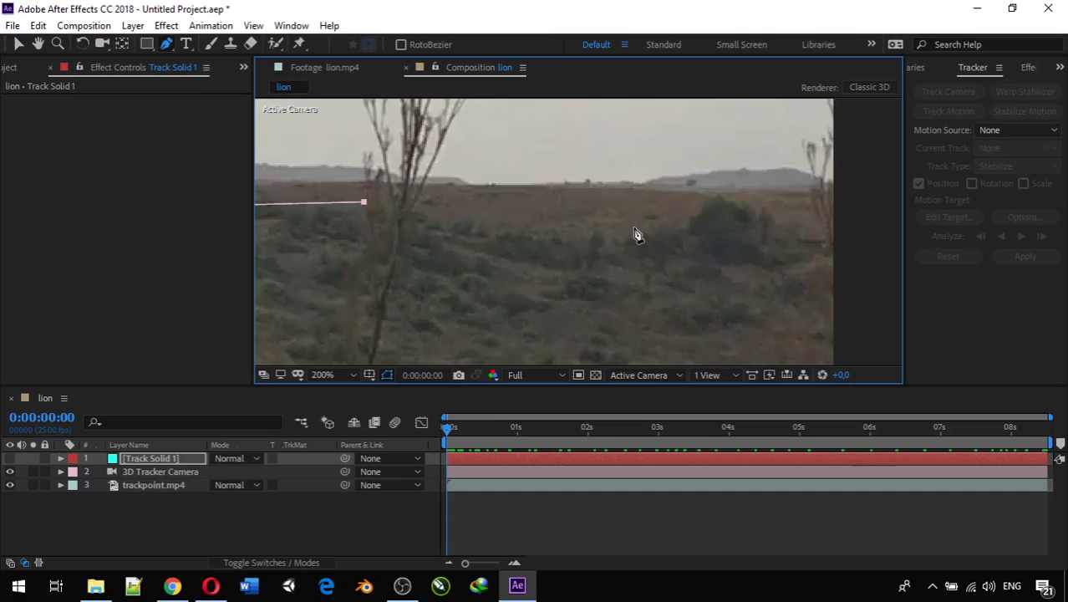
left_click(448, 196)
left_click(500, 203)
left_click(565, 205)
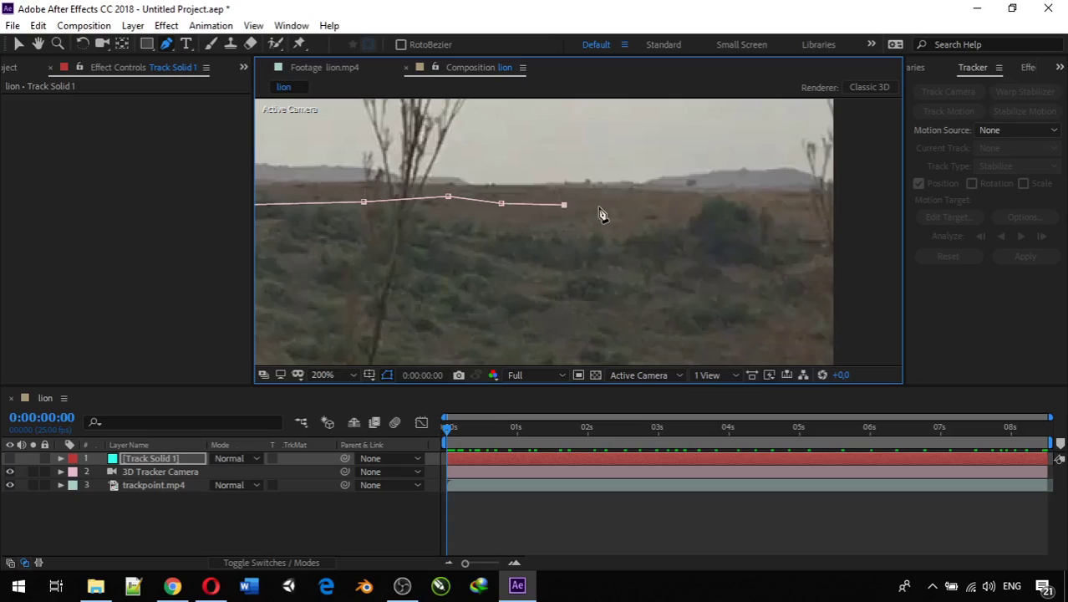
left_click(602, 205)
left_click(633, 203)
left_click(673, 206)
left_click(711, 208)
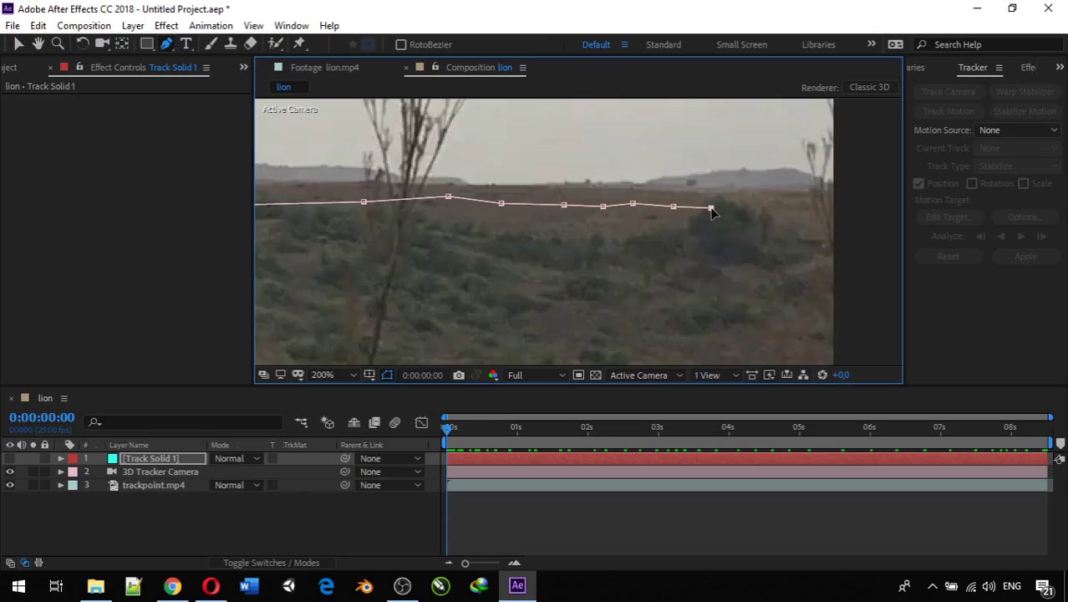
left_click(762, 205)
left_click(810, 203)
left_click(850, 208)
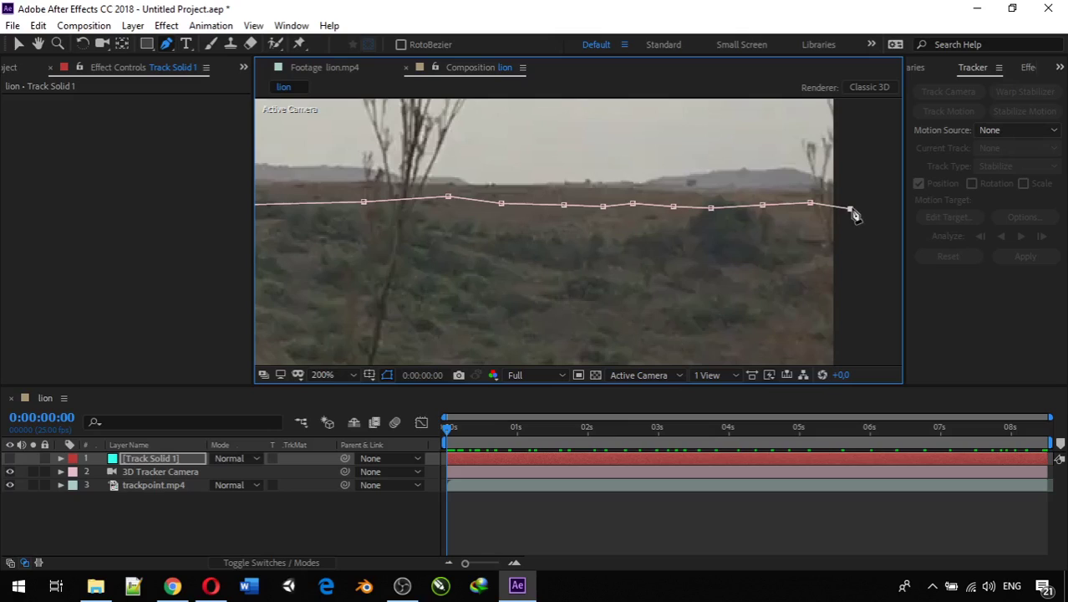
Close the mask around the land with two corner points outside the frame's lower corners, ending at the first point
scroll(855, 215, "down", 2)
scroll(735, 300, "down", 3)
key("h")
left_click_drag(531, 262, 515, 170)
scroll(548, 215, "up", 4)
scroll(551, 219, "down", 2)
key("g")
left_click(832, 315)
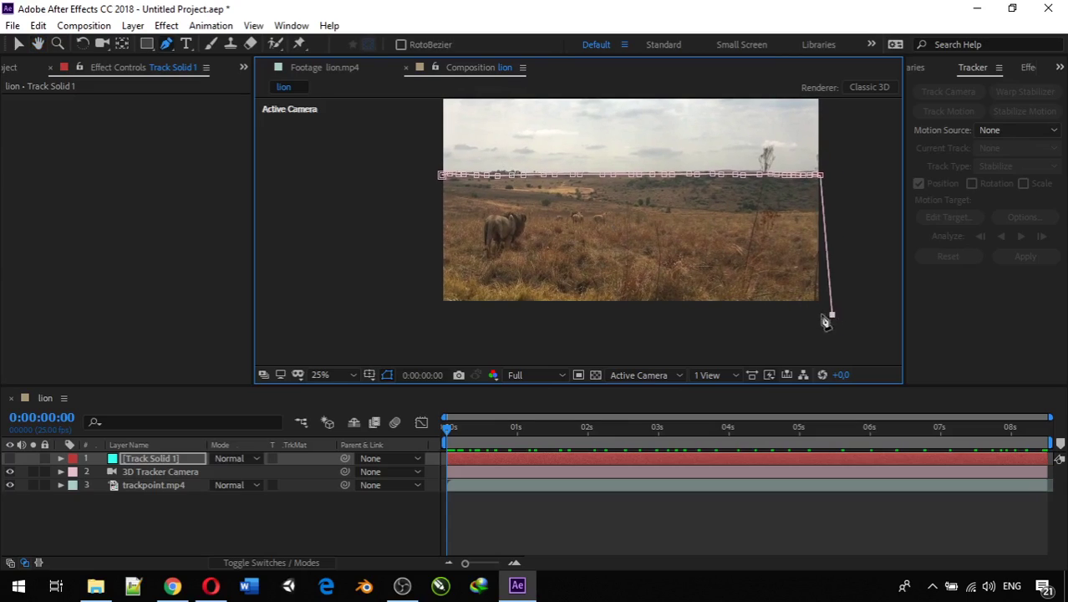
left_click(427, 330)
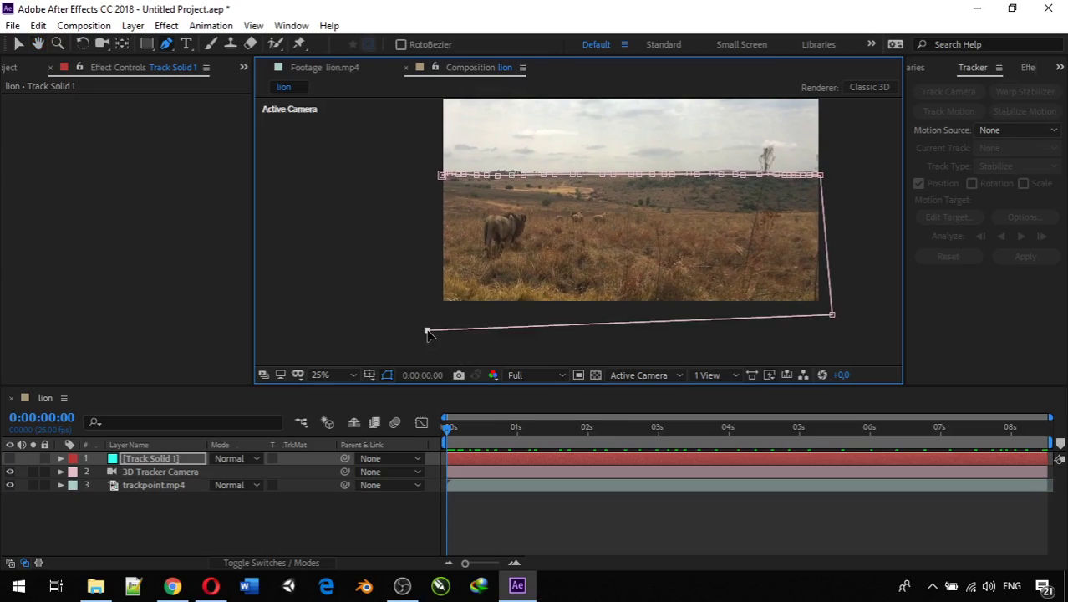
left_click(440, 175)
Hide the trackpoint.mp4 layer
left_click(150, 484)
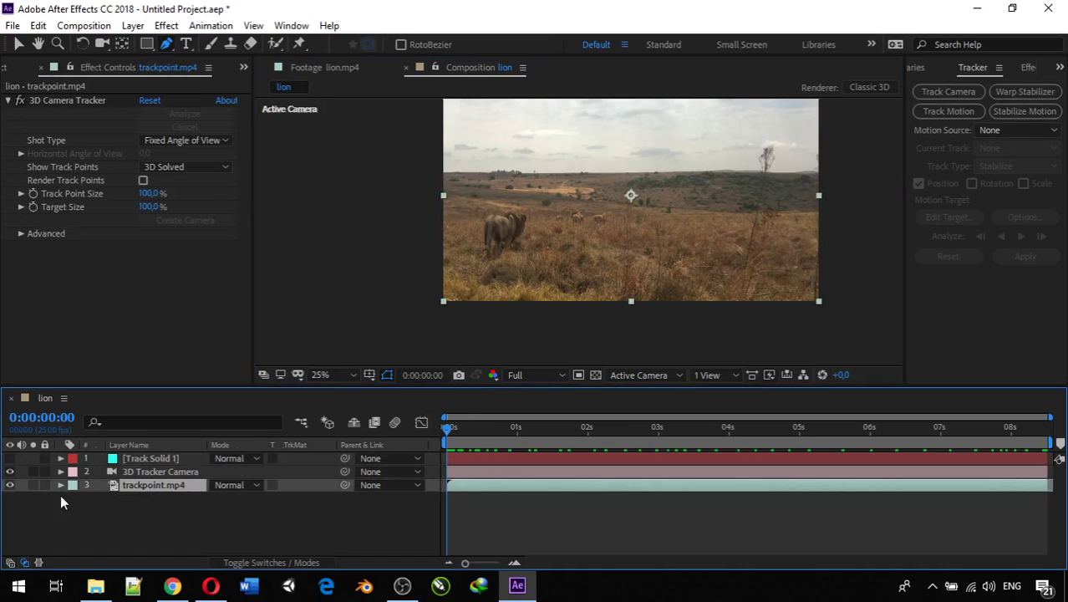
left_click(10, 472)
left_click(10, 485)
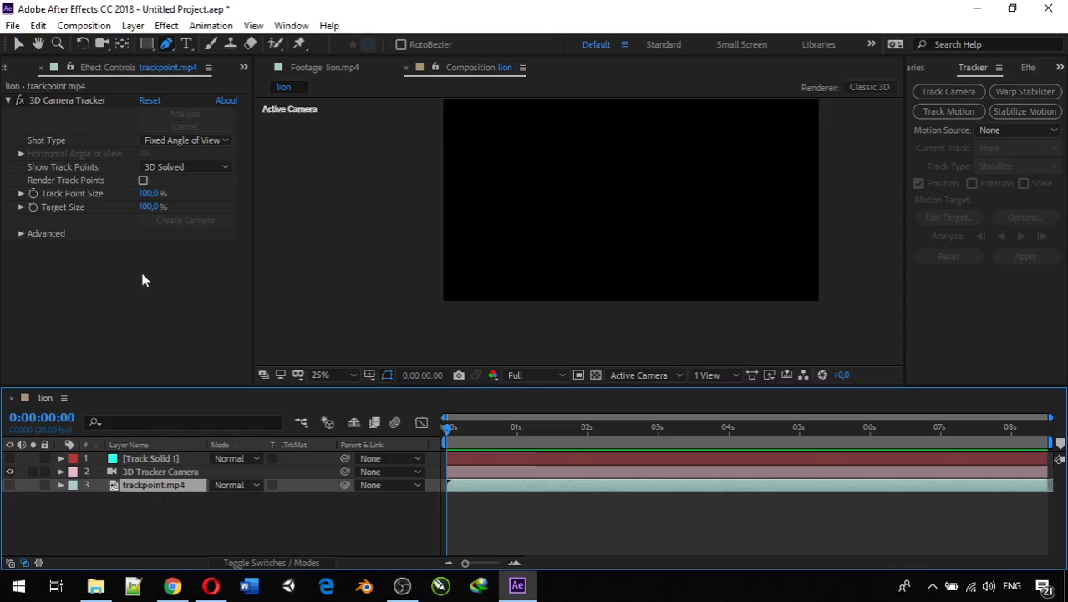
Add lion.mp4 from the project to the lion composition, directly below Track Solid 1 and above 3D Tracker Camera
left_click(243, 68)
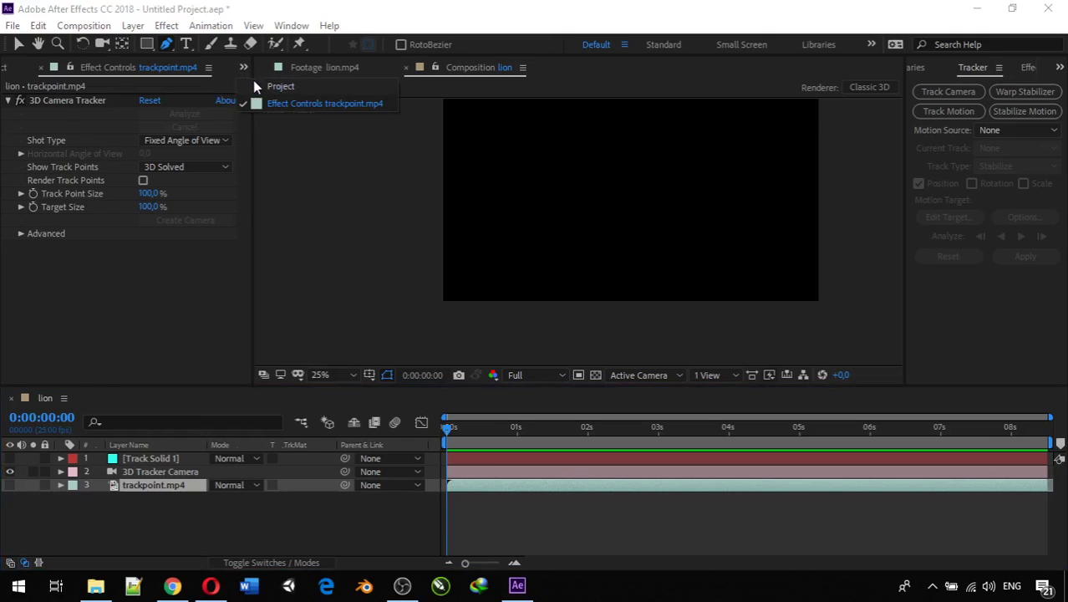
left_click(280, 87)
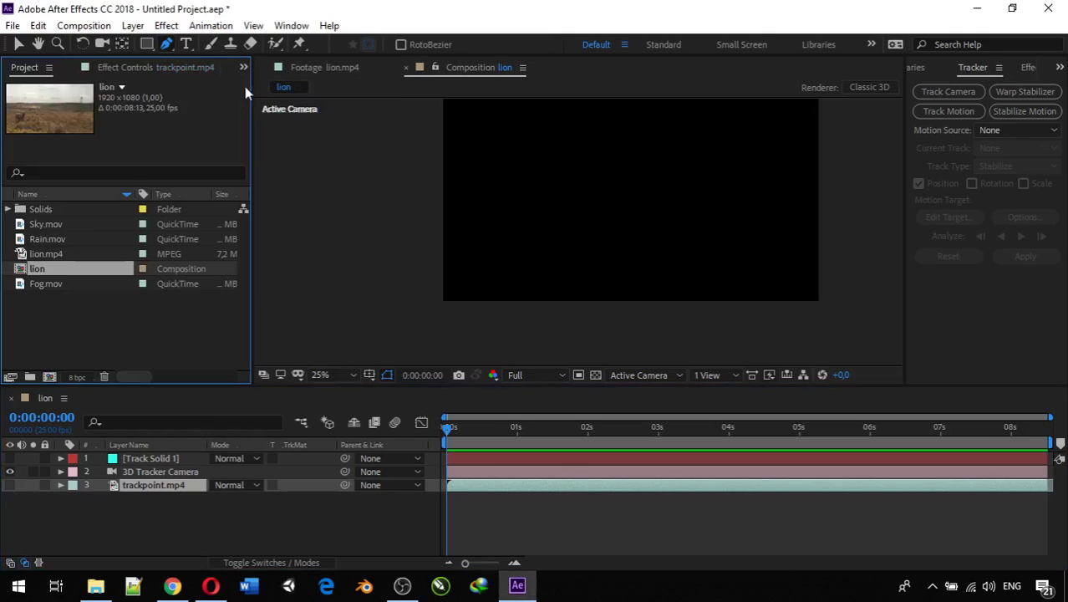
left_click(46, 255)
left_click_drag(45, 255, 118, 473)
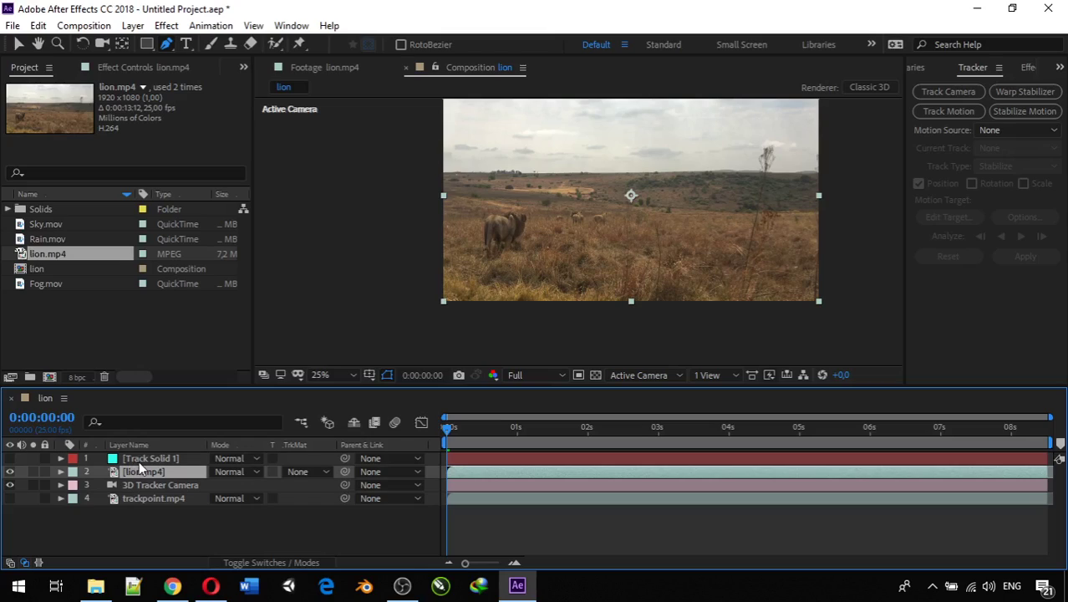
Examine the mask outline on Track Solid 1 over the footage
left_click(60, 458)
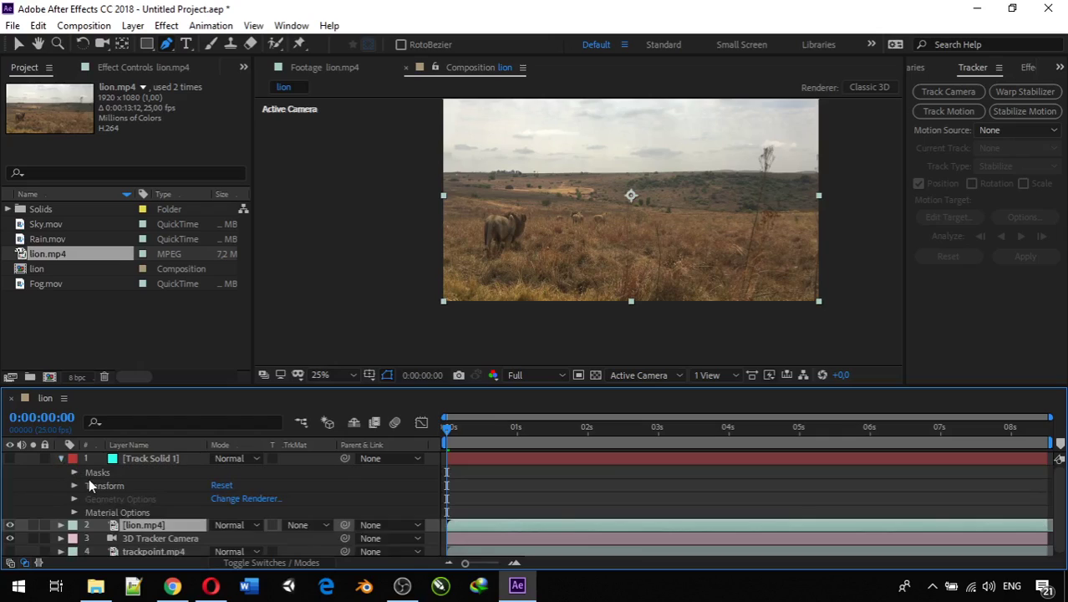
left_click(92, 474)
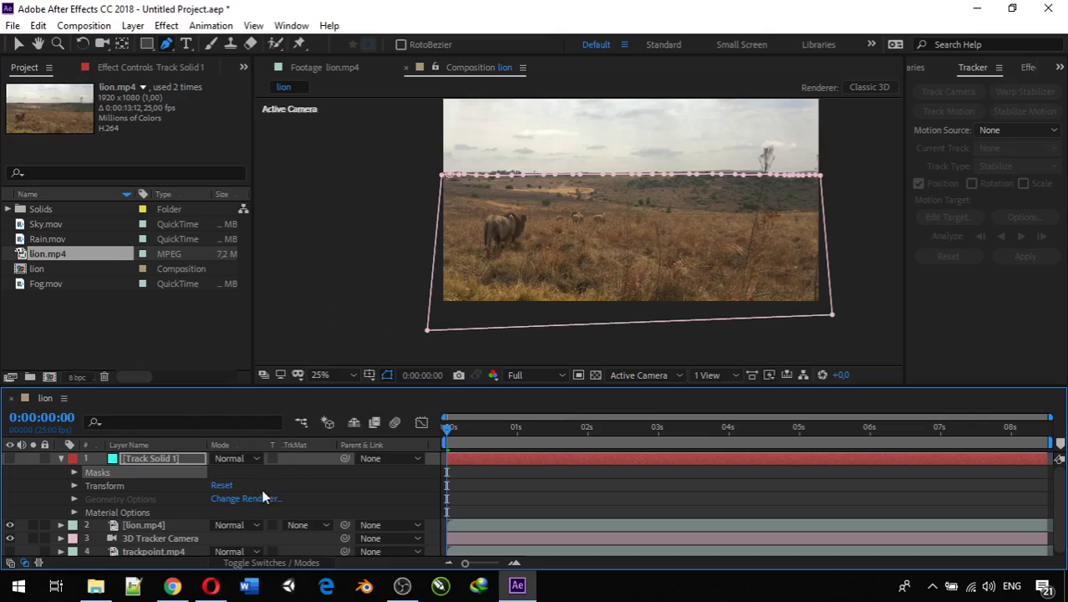
left_click(61, 458)
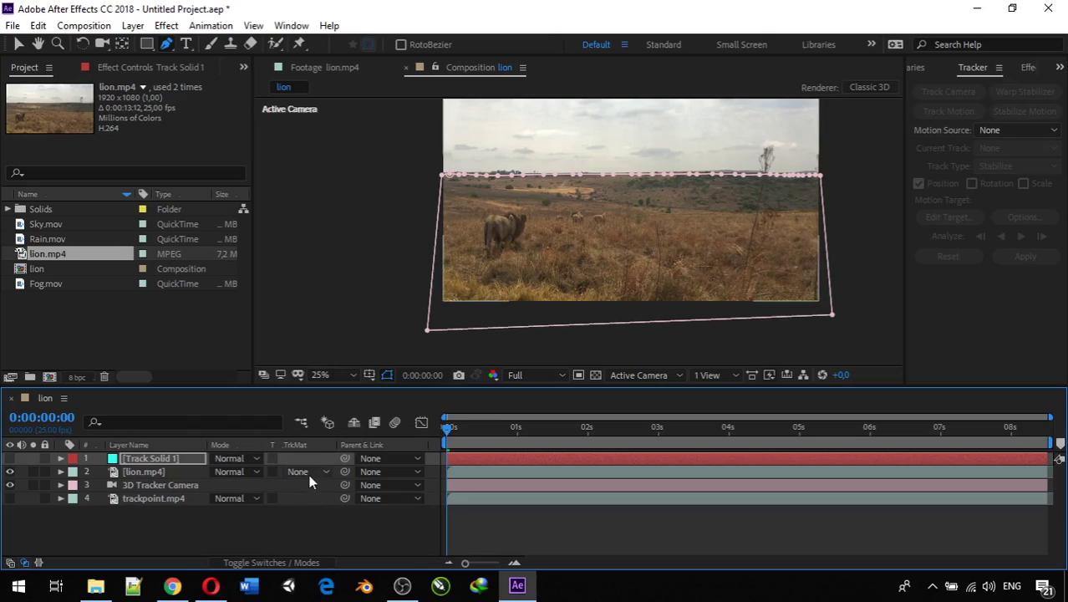
Set the lion.mp4 layer's track matte to Alpha Matte "[Track Solid 1]"
left_click(137, 467)
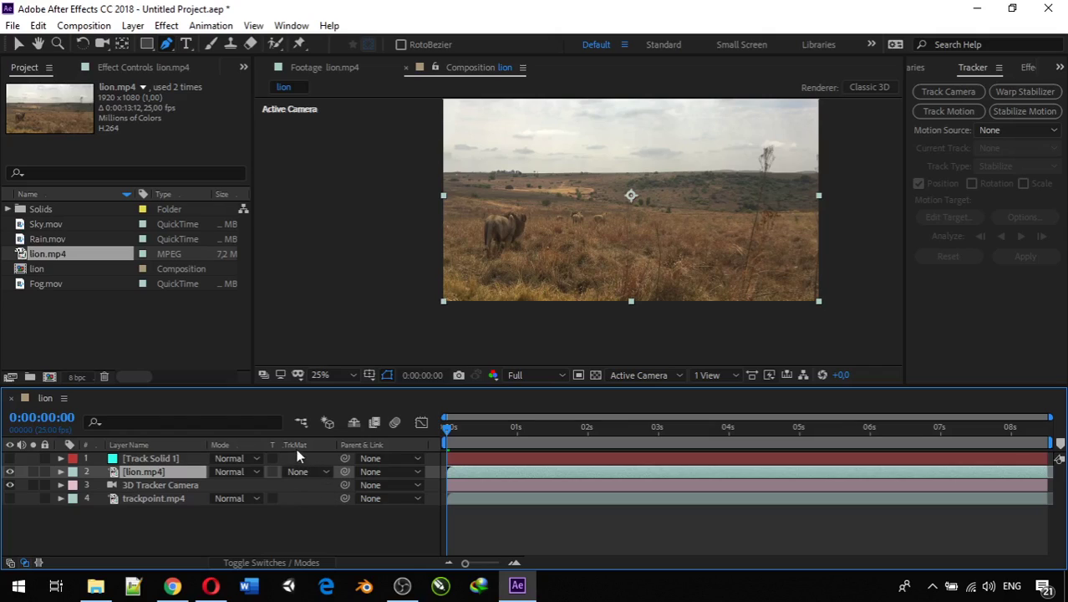
left_click(316, 473)
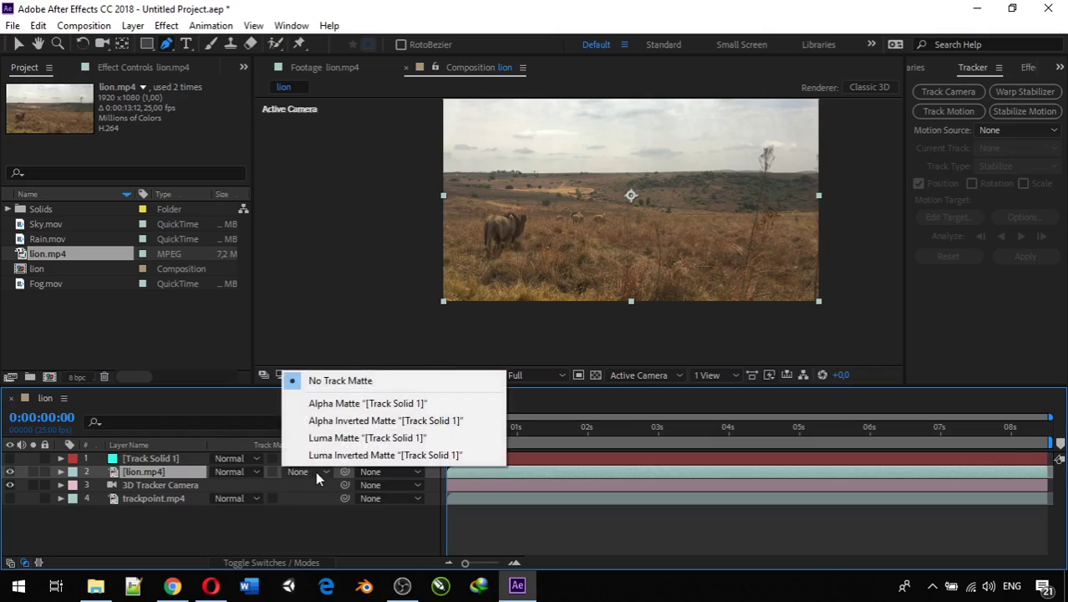
left_click(356, 406)
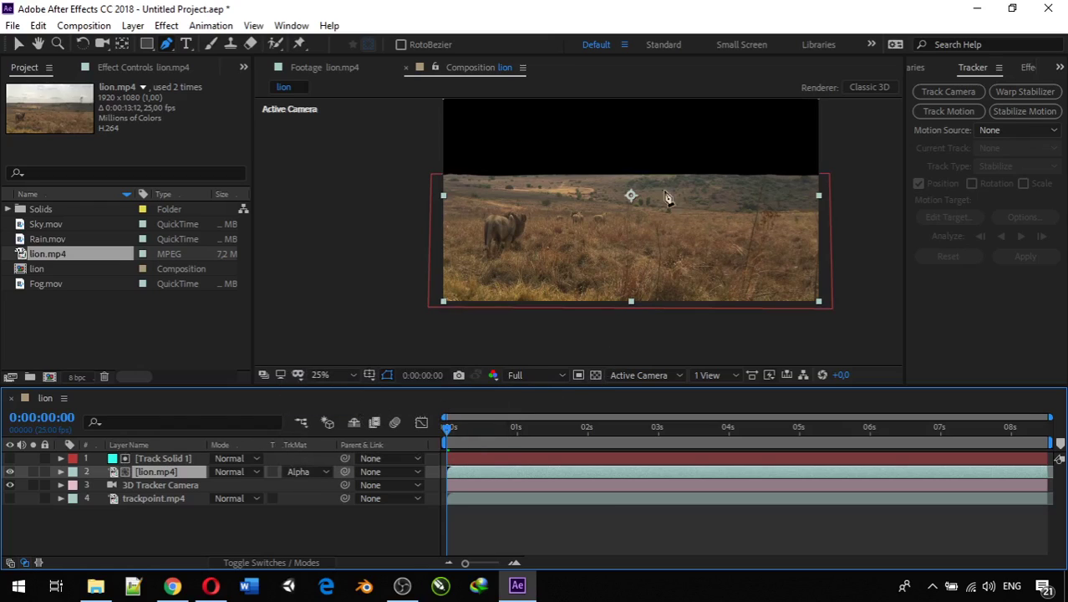
scroll(512, 159, "up", 2)
scroll(512, 159, "down", 1)
Look through the Transform properties of the lion.mp4 layer
left_click(62, 471)
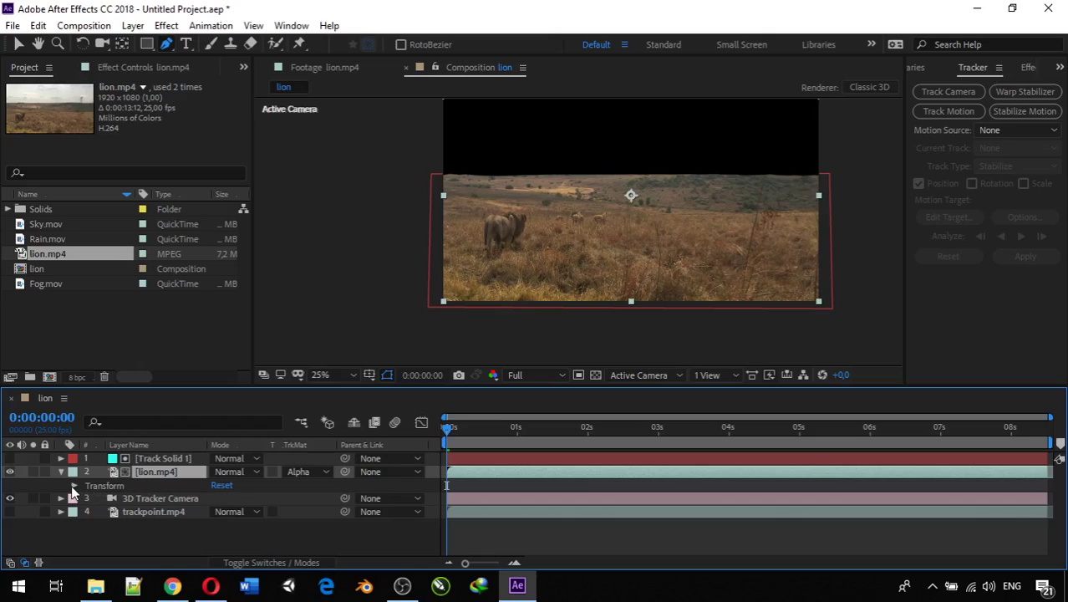
left_click(73, 486)
scroll(77, 493, "down", 1)
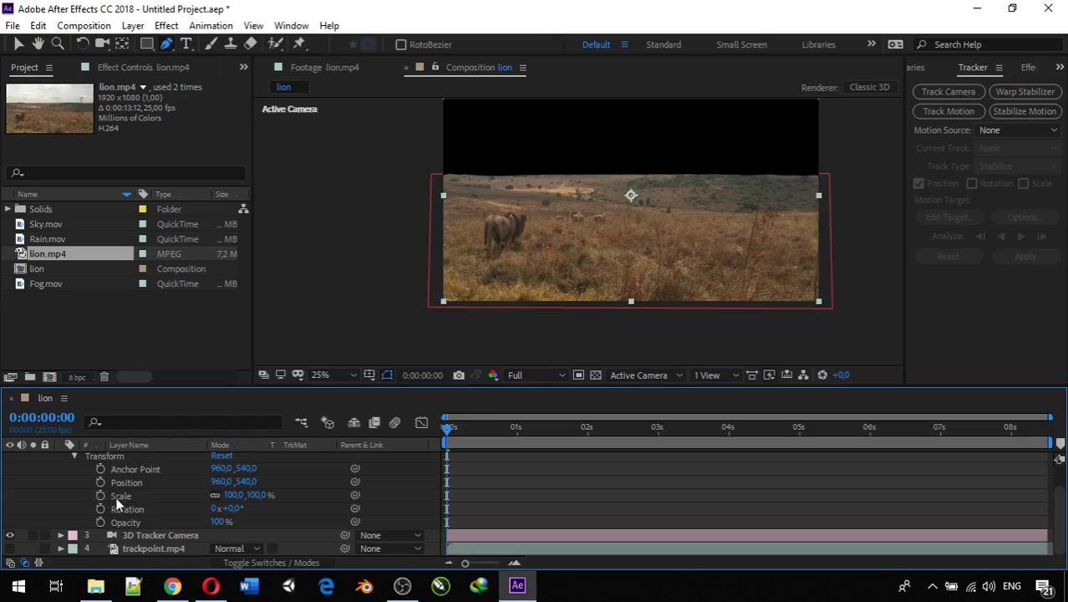
scroll(163, 511, "up", 1)
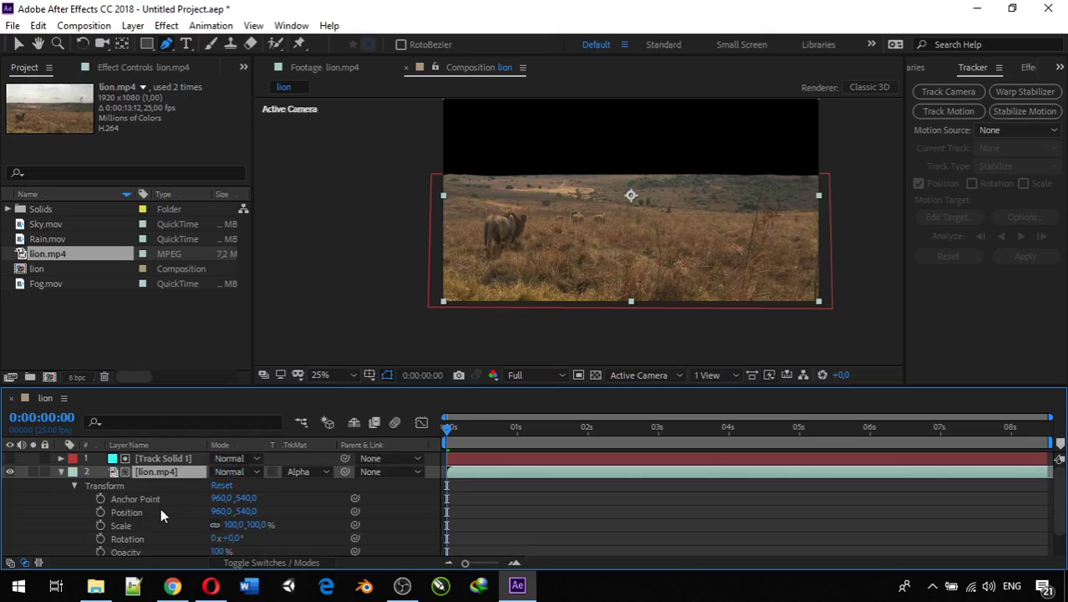
left_click(62, 472)
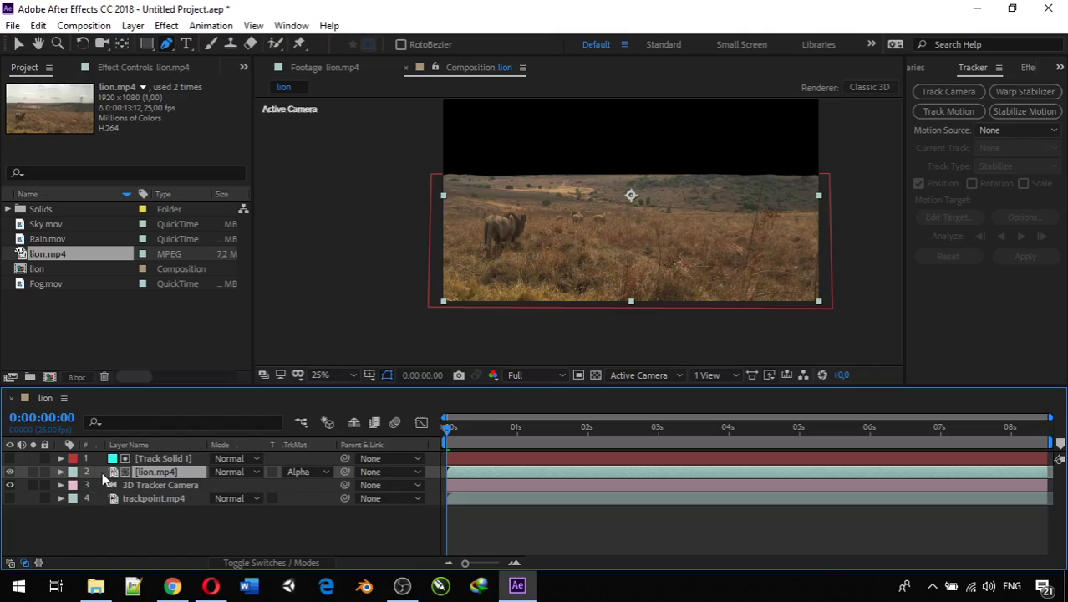
Set the Mask Feather of Mask 1 on Track Solid 1 to 2,0 pixels, judging the softness along the horizon edge
left_click(151, 458)
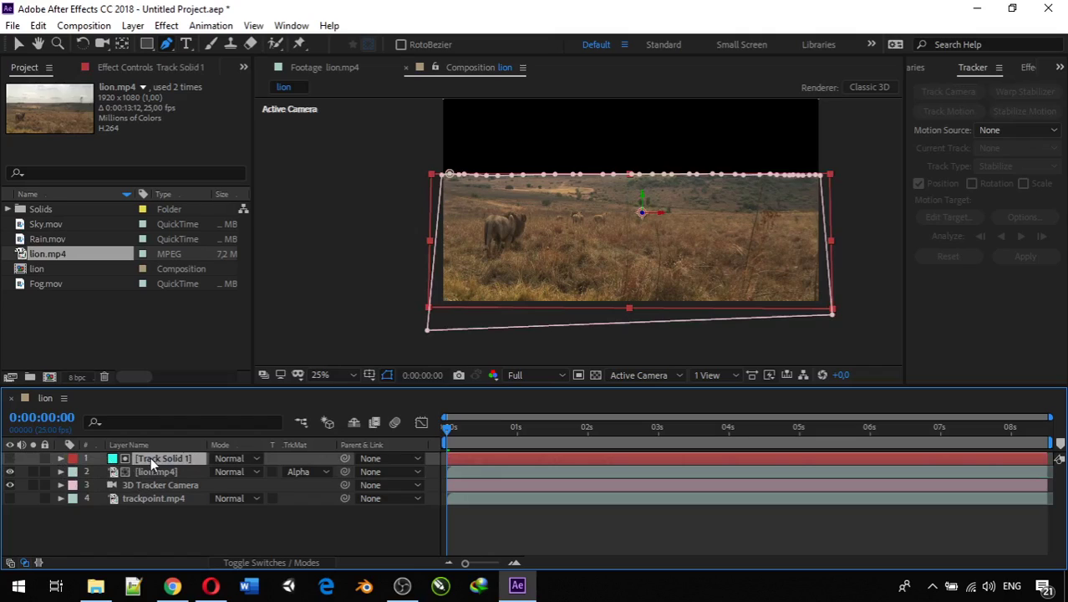
left_click(61, 458)
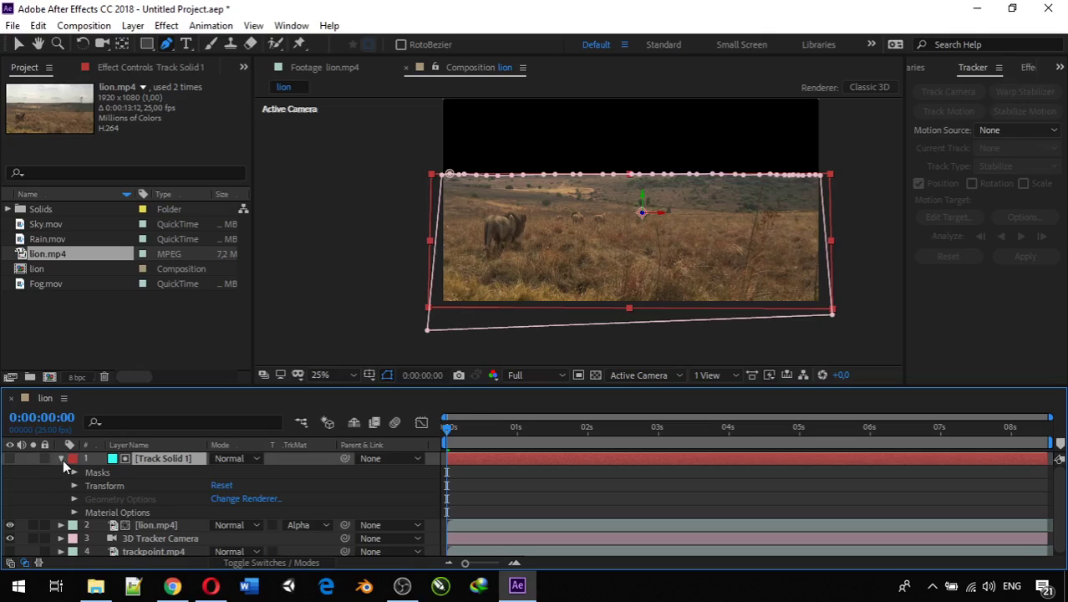
left_click(74, 472)
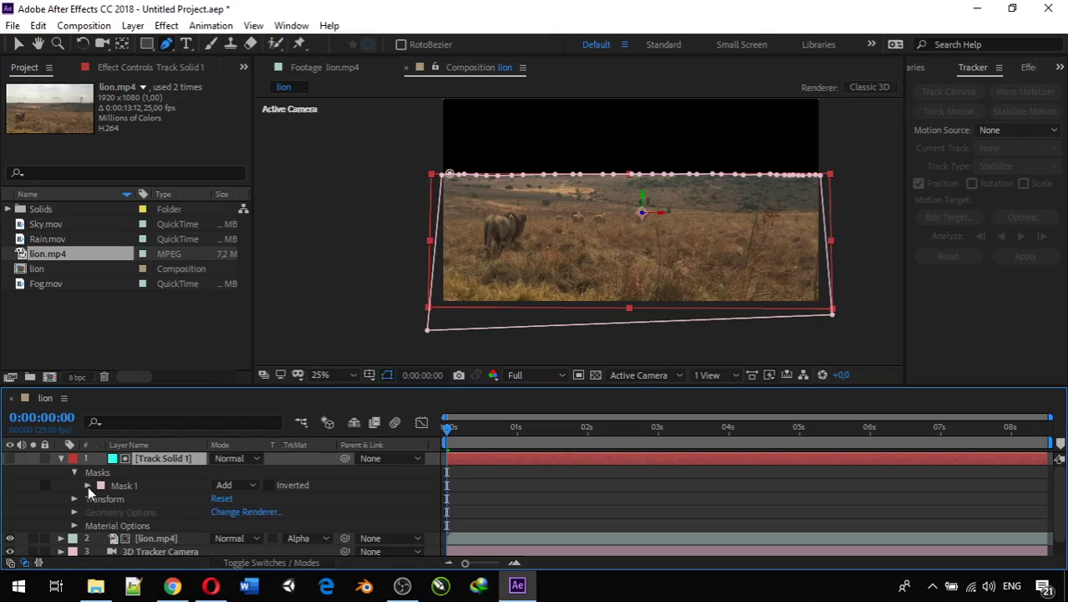
left_click(87, 486)
scroll(191, 510, "down", 1)
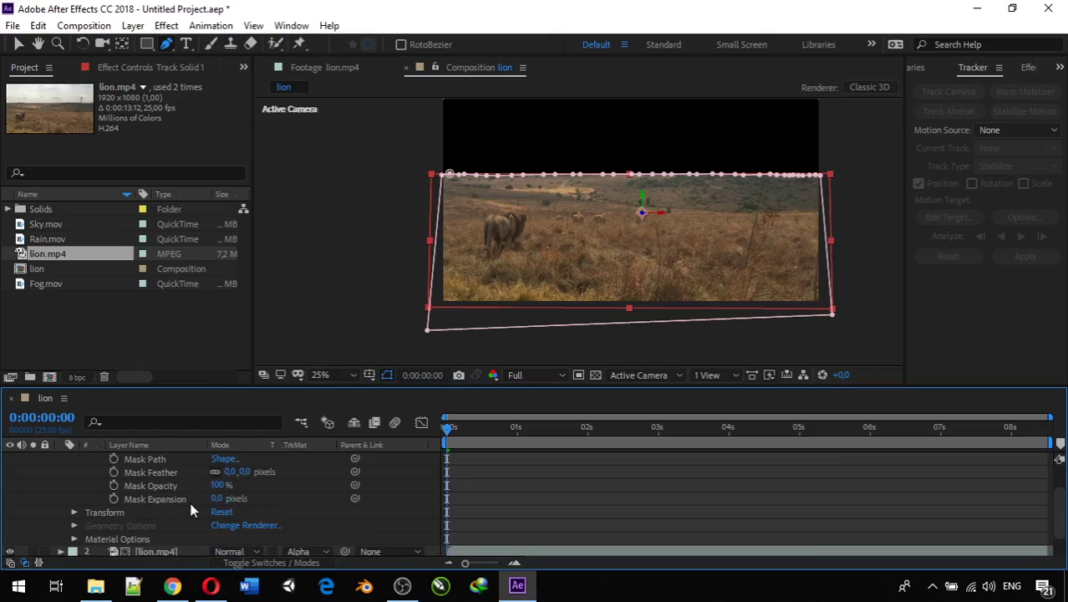
scroll(188, 510, "up", 1)
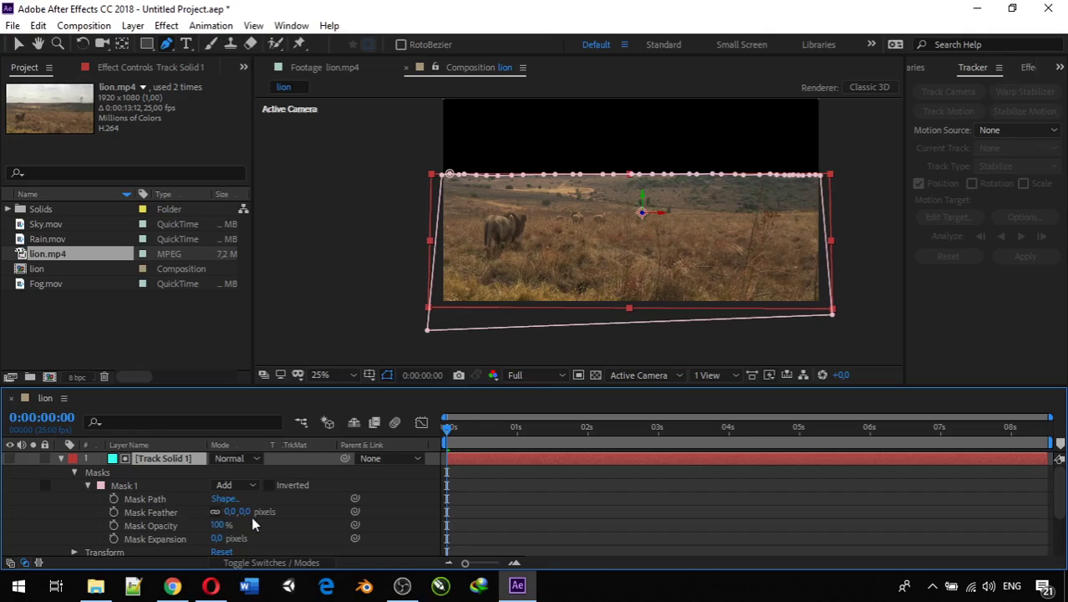
scroll(591, 163, "up", 6)
key("h")
left_click_drag(594, 162, 563, 580)
key("g")
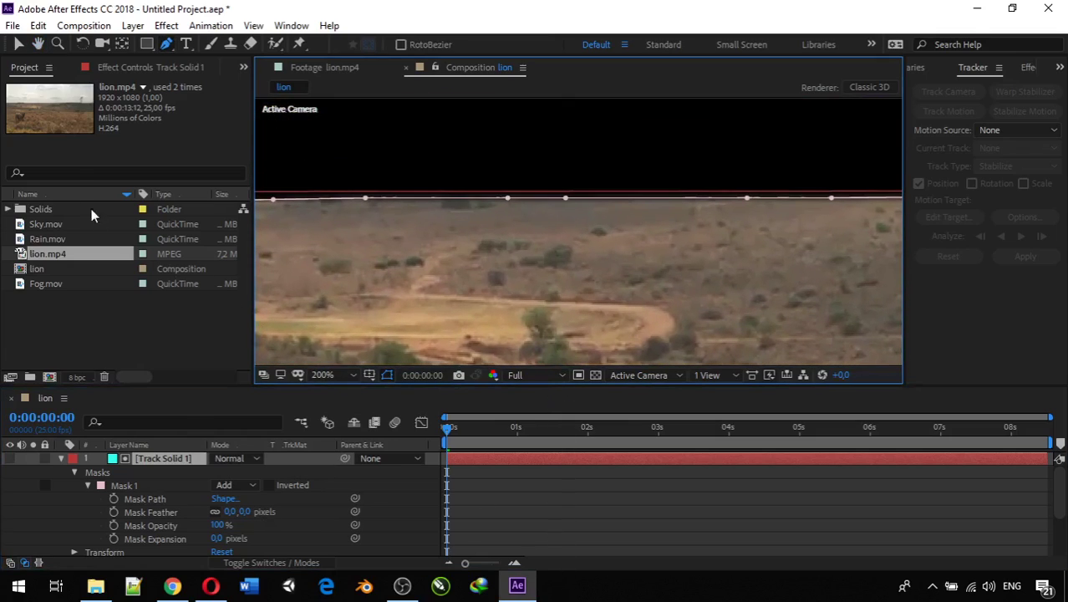
left_click(21, 46)
left_click(377, 167)
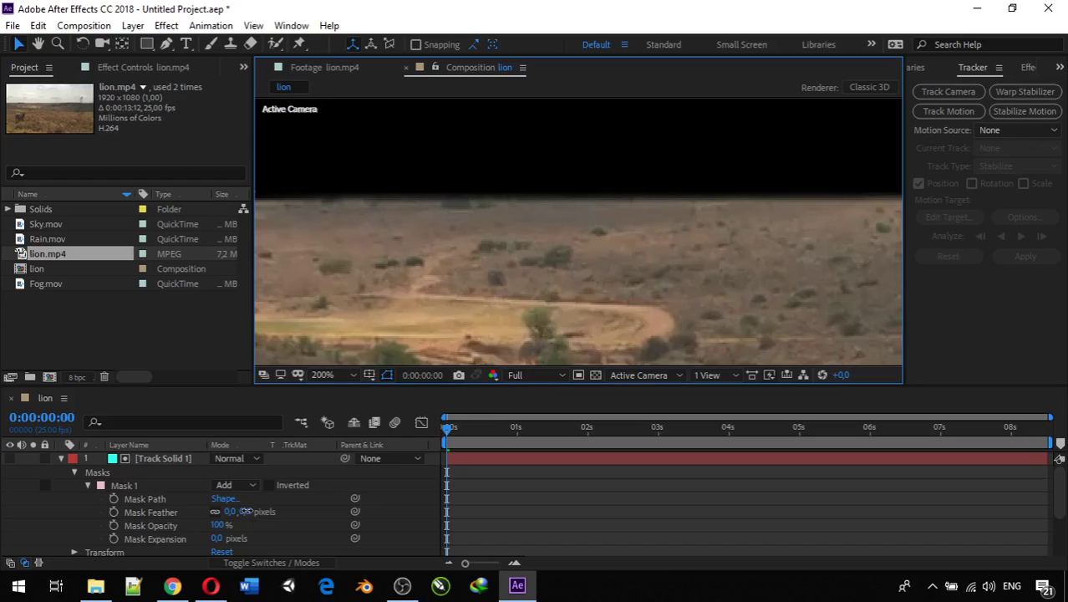
left_click_drag(244, 510, 248, 511)
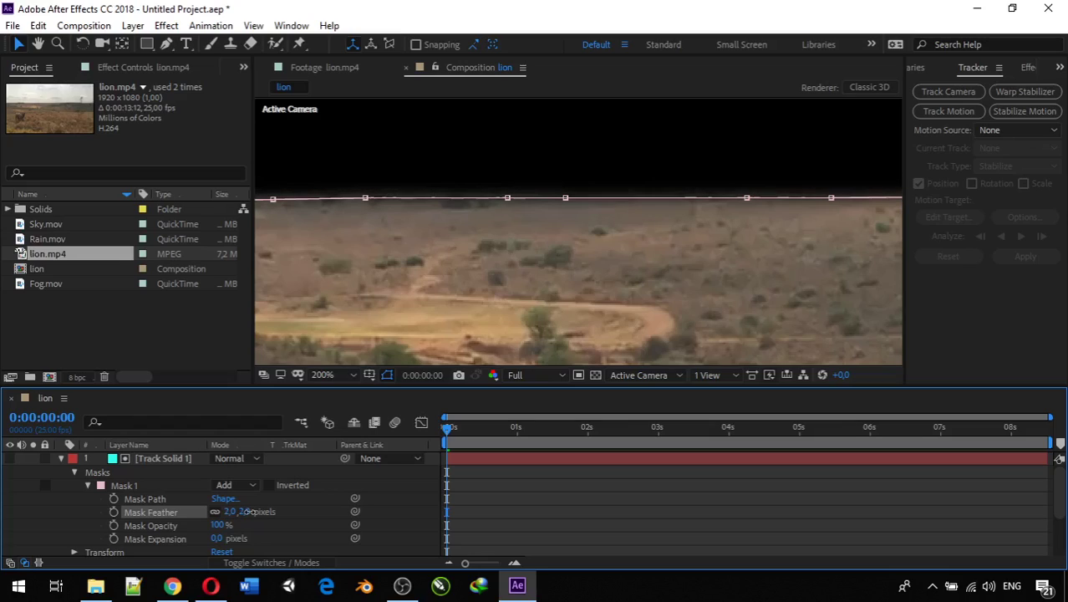
left_click(394, 485)
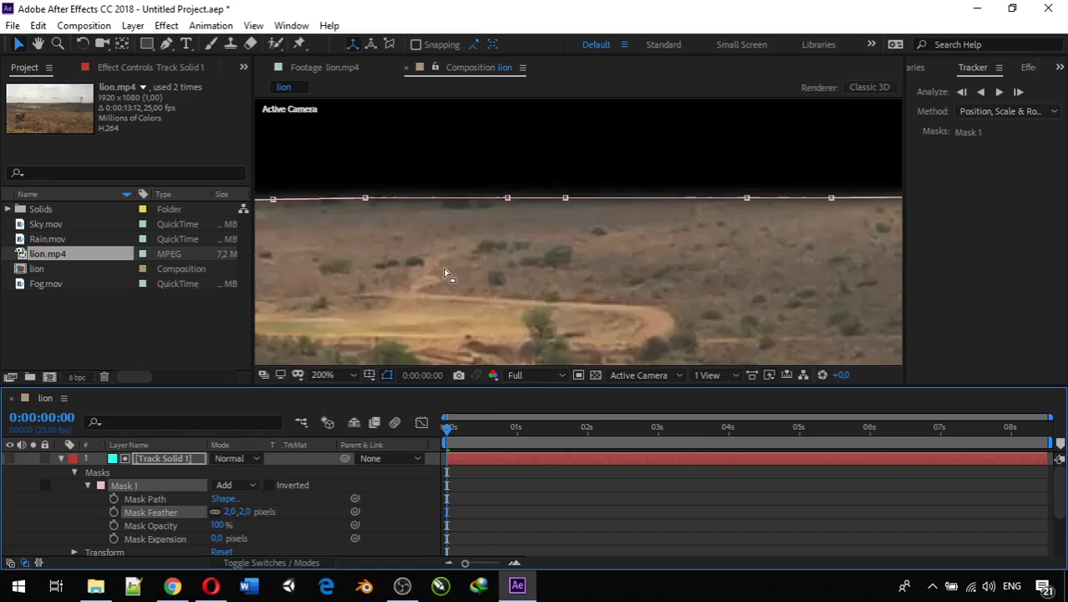
Deselect the mask and examine the feathered horizon edge both close up and at full-frame size
left_click(17, 44)
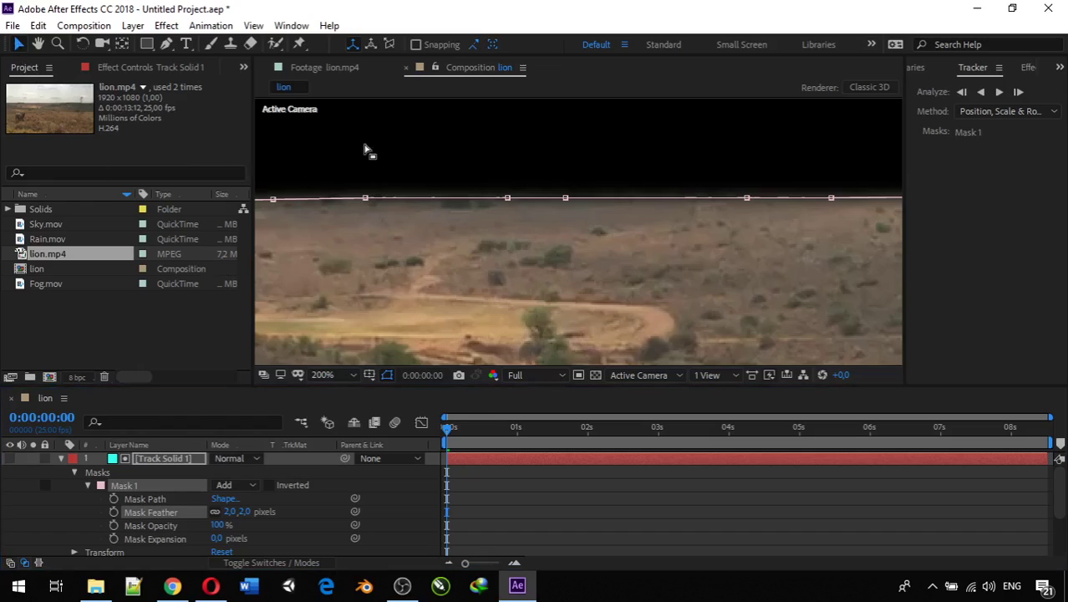
left_click(416, 135)
scroll(530, 287, "down", 8)
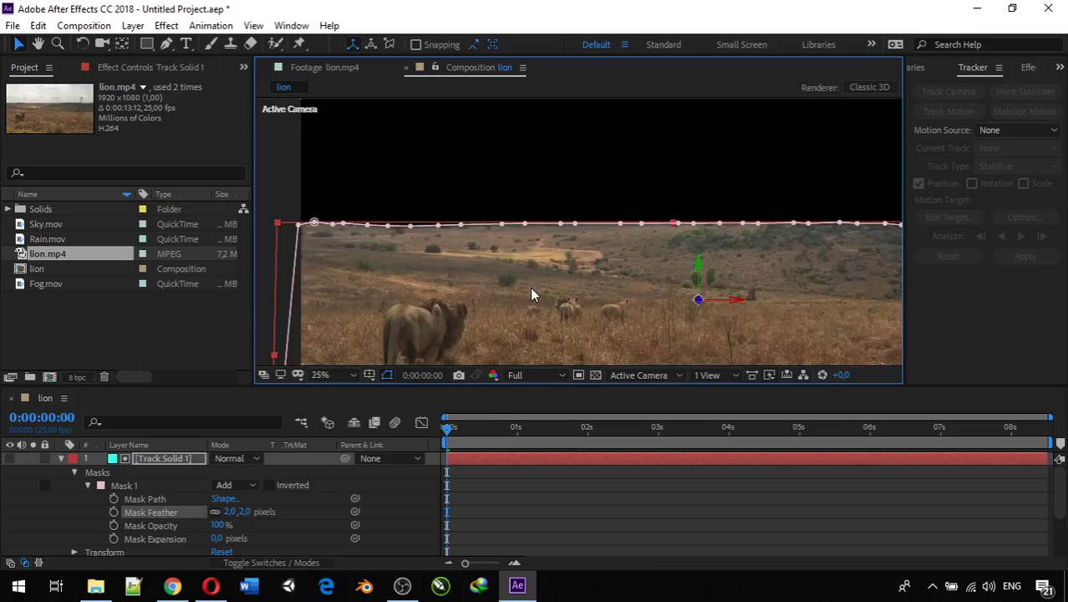
scroll(535, 248, "up", 10)
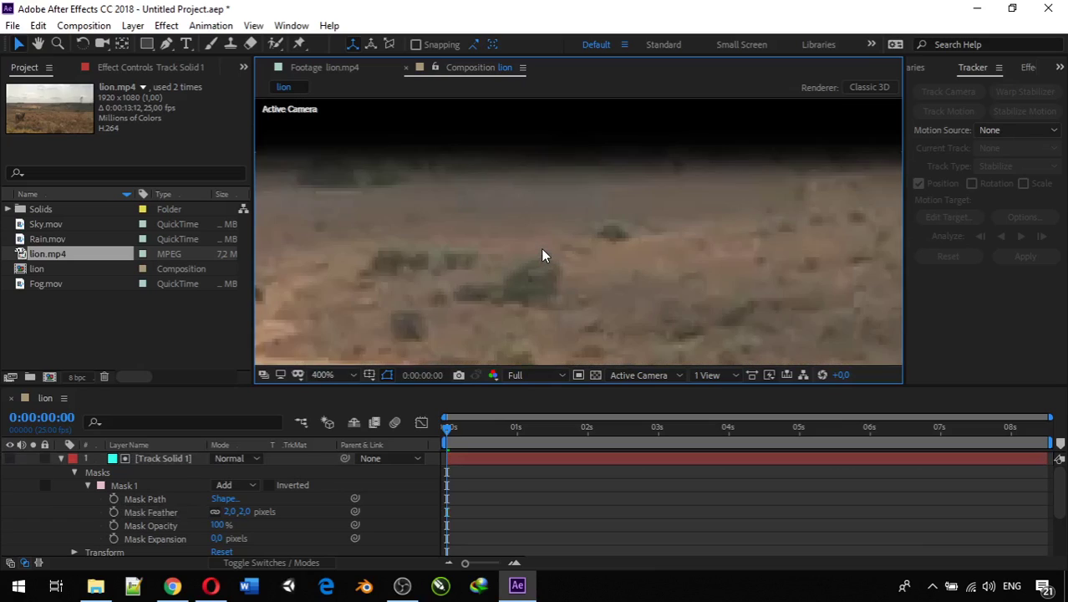
scroll(658, 316, "down", 6)
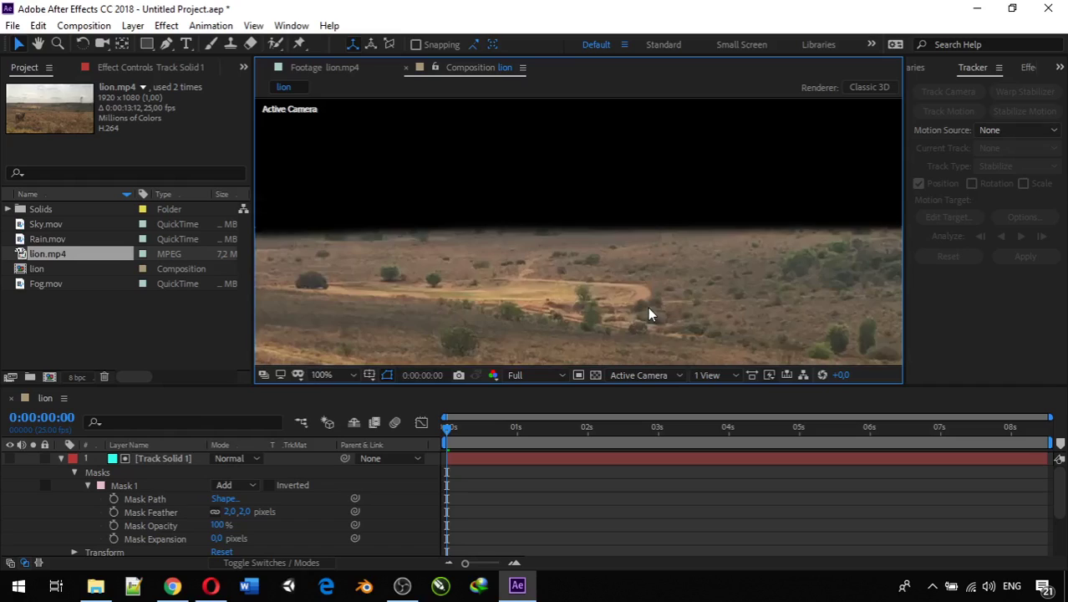
scroll(649, 314, "down", 6)
scroll(648, 312, "up", 2)
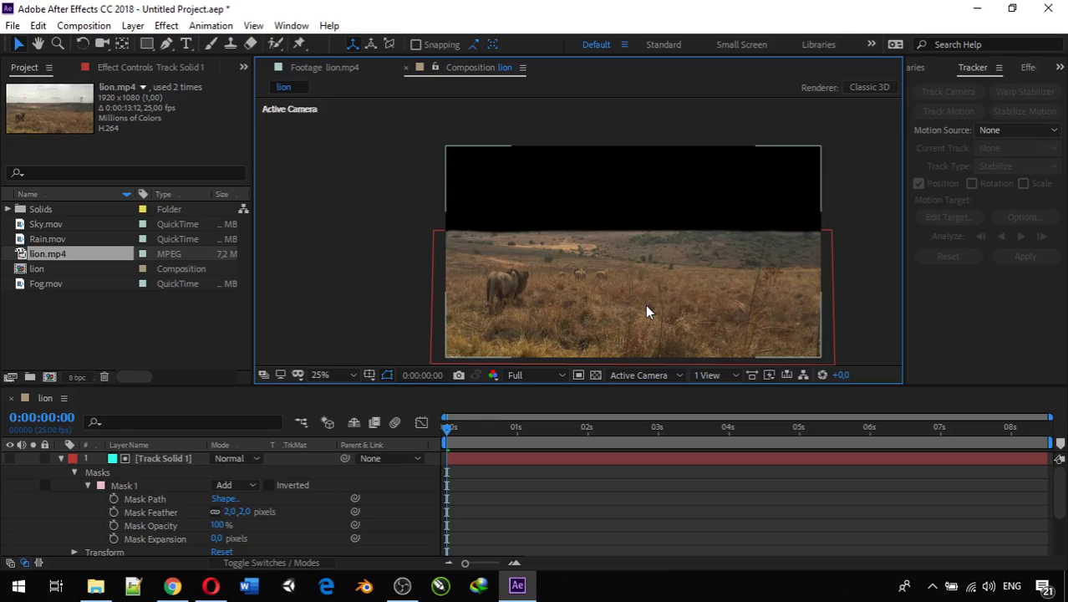
Collapse Track Solid 1 and add Sky.mov to the lion composition, directly below lion.mp4 and above 3D Tracker Camera
left_click(103, 316)
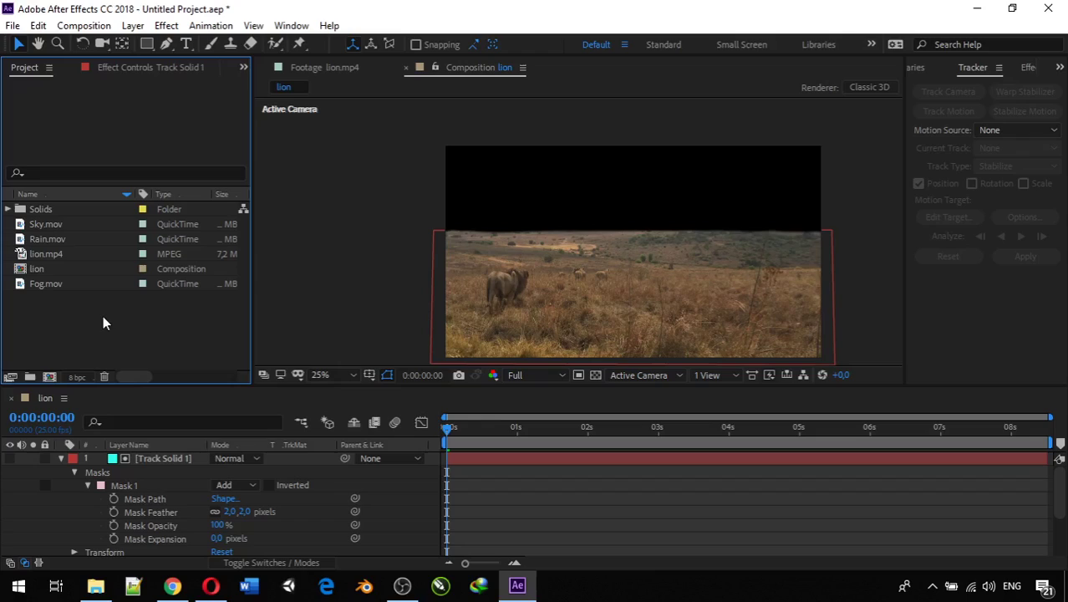
left_click(61, 458)
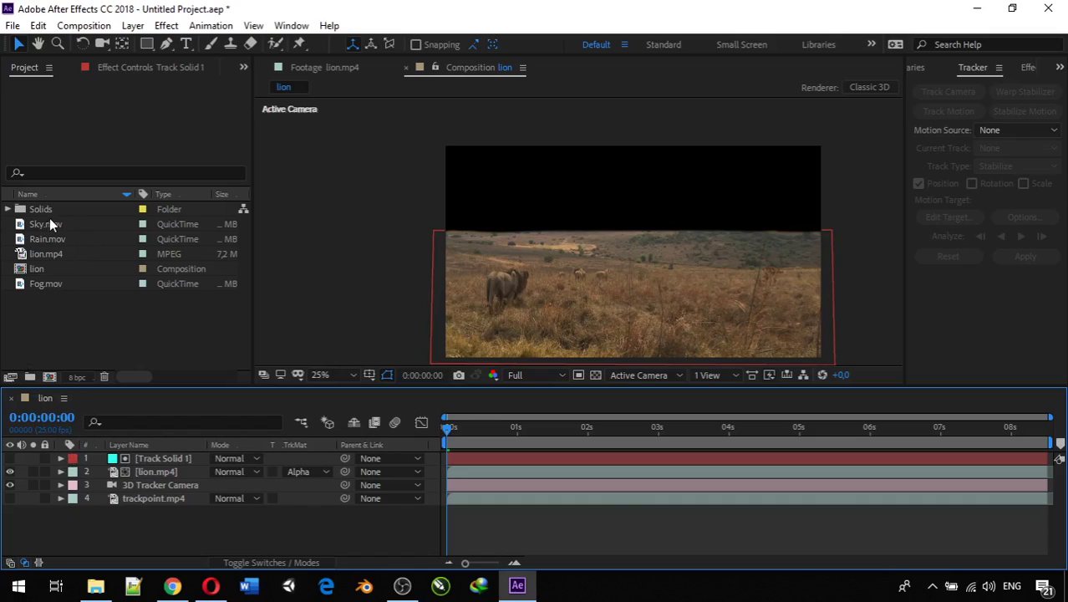
left_click_drag(29, 224, 135, 474)
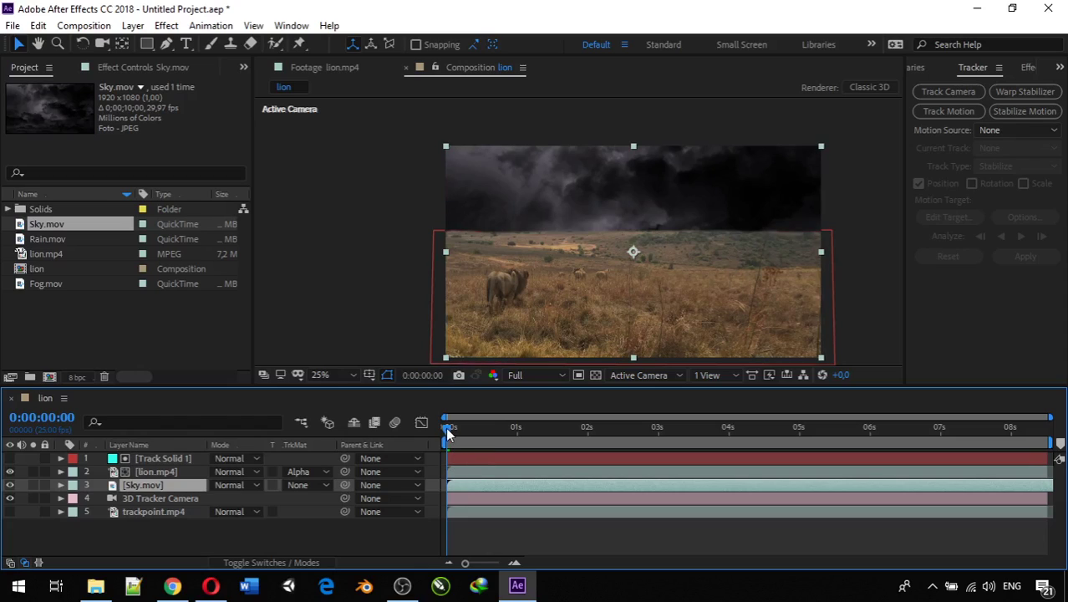
Scrub and play the composition from the start to check how the sky moves relative to the lion footage
left_click_drag(446, 428, 723, 413)
key("Home")
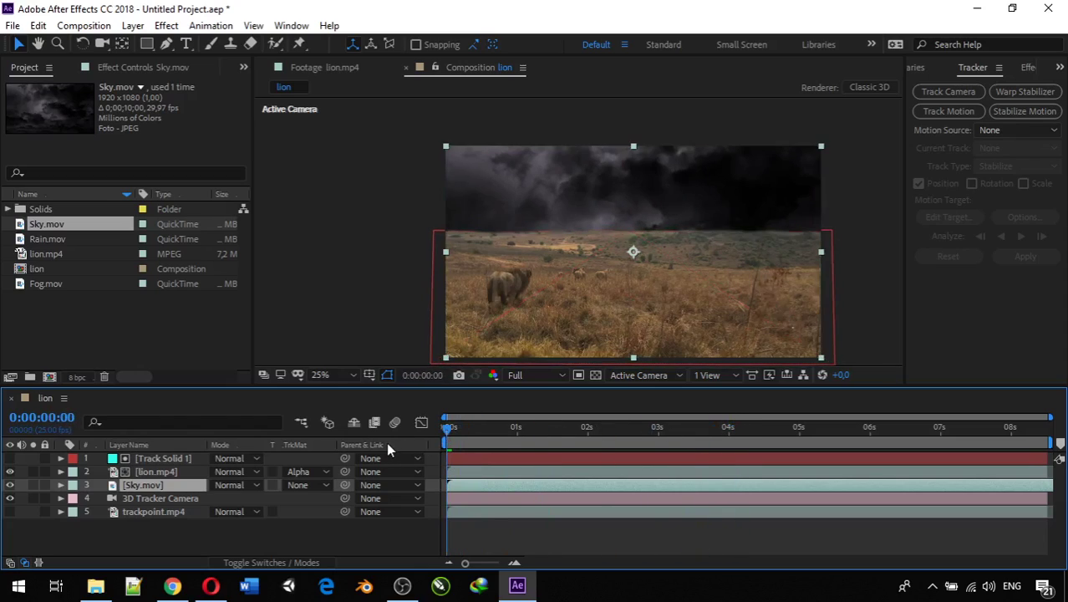
key("space")
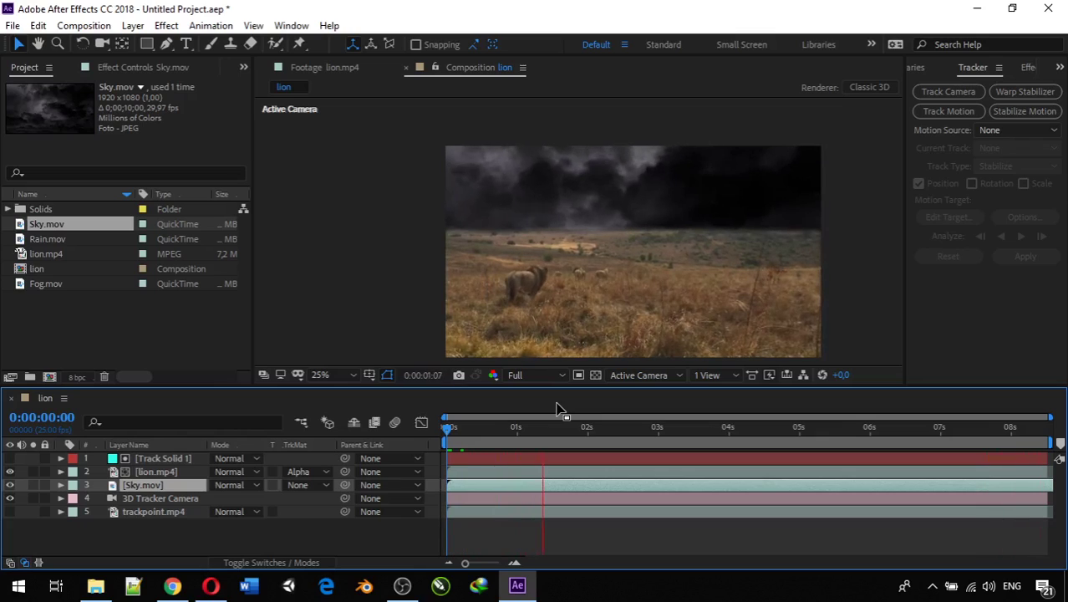
key("space")
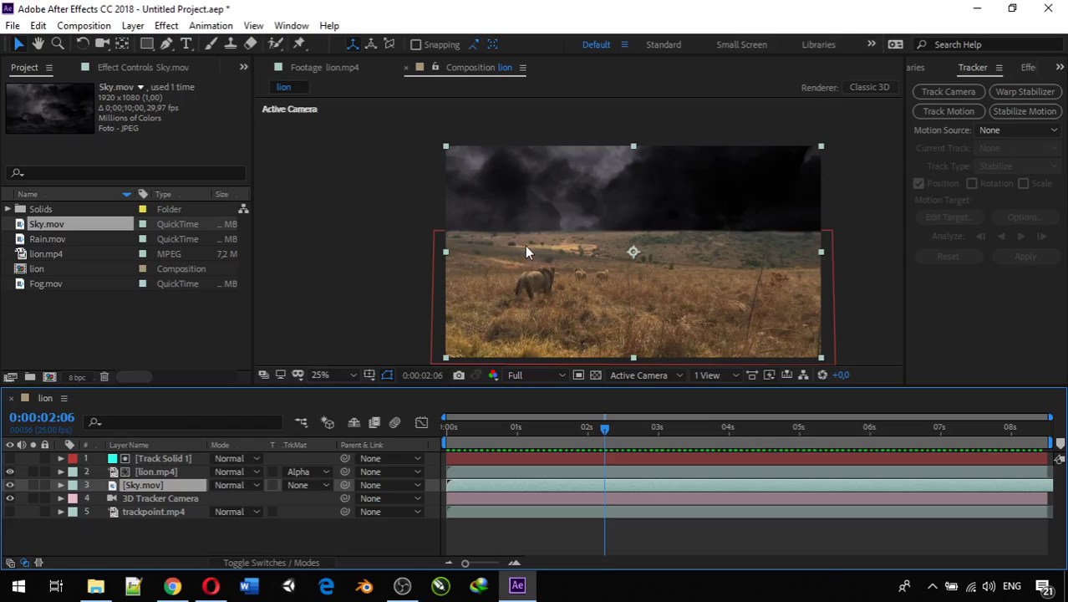
left_click(552, 197)
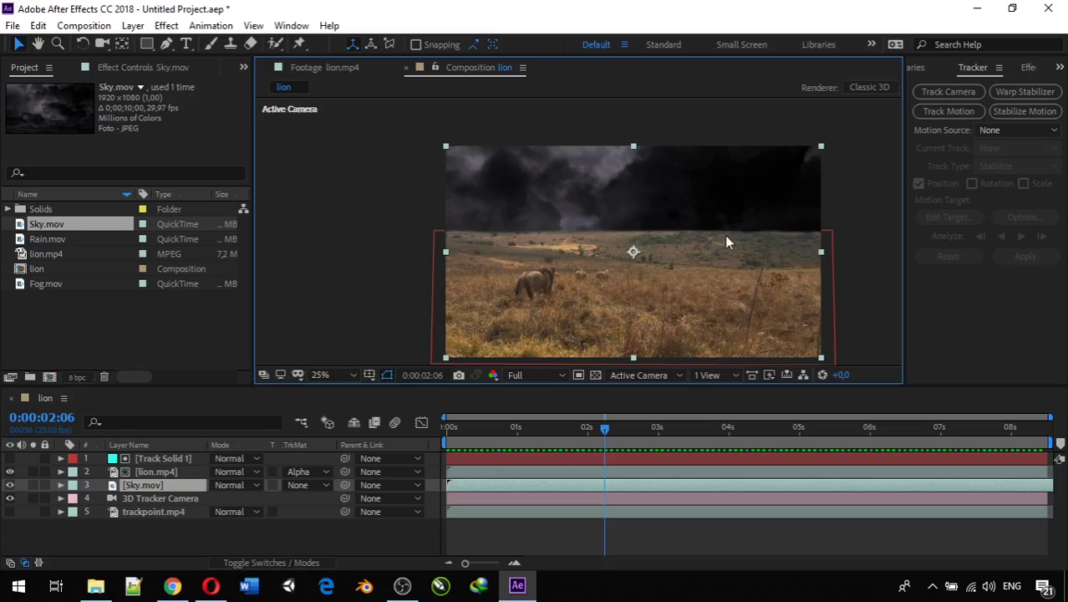
left_click(865, 218)
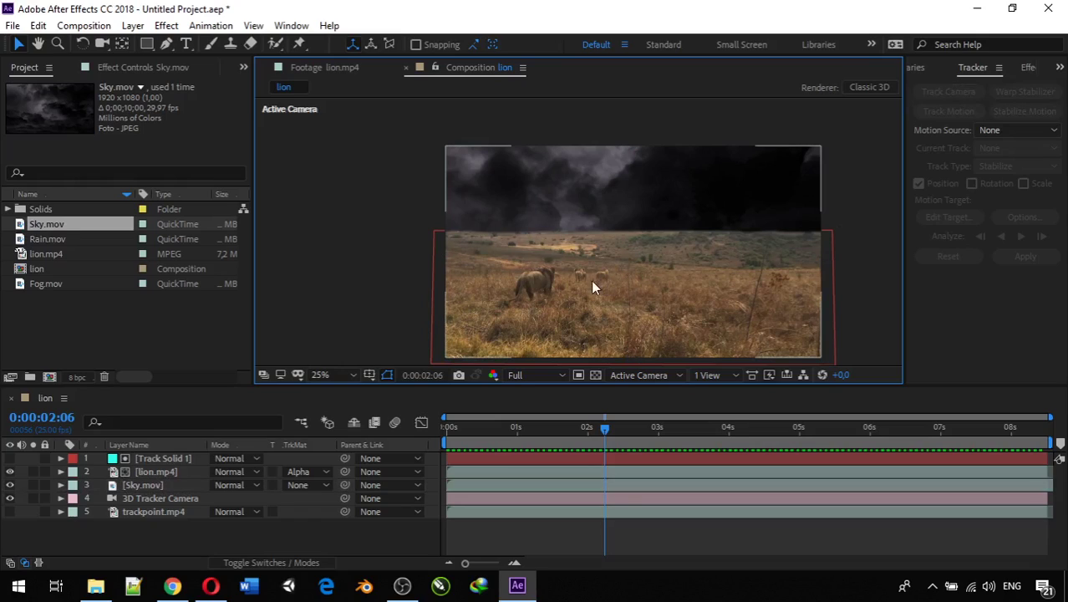
left_click(610, 185)
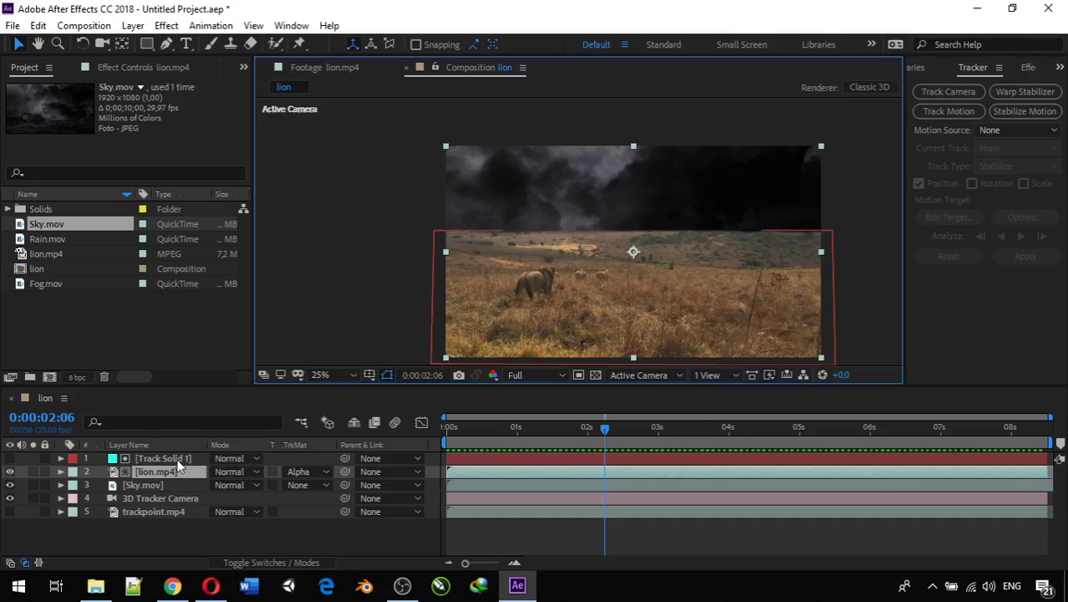
Parent the Sky.mov layer to Track Solid 1
left_click(147, 485)
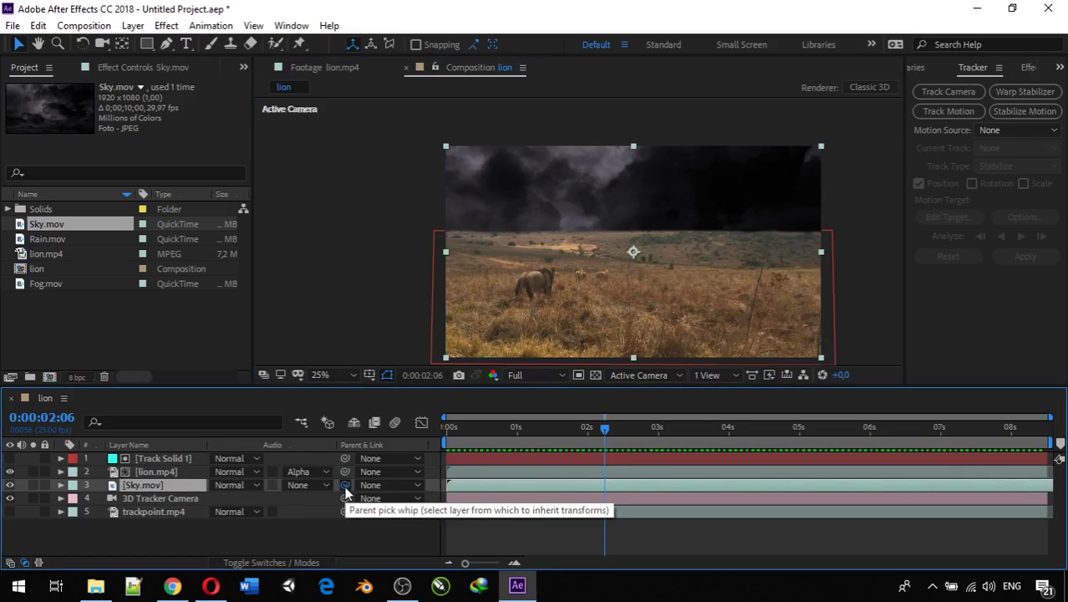
left_click_drag(345, 484, 154, 459)
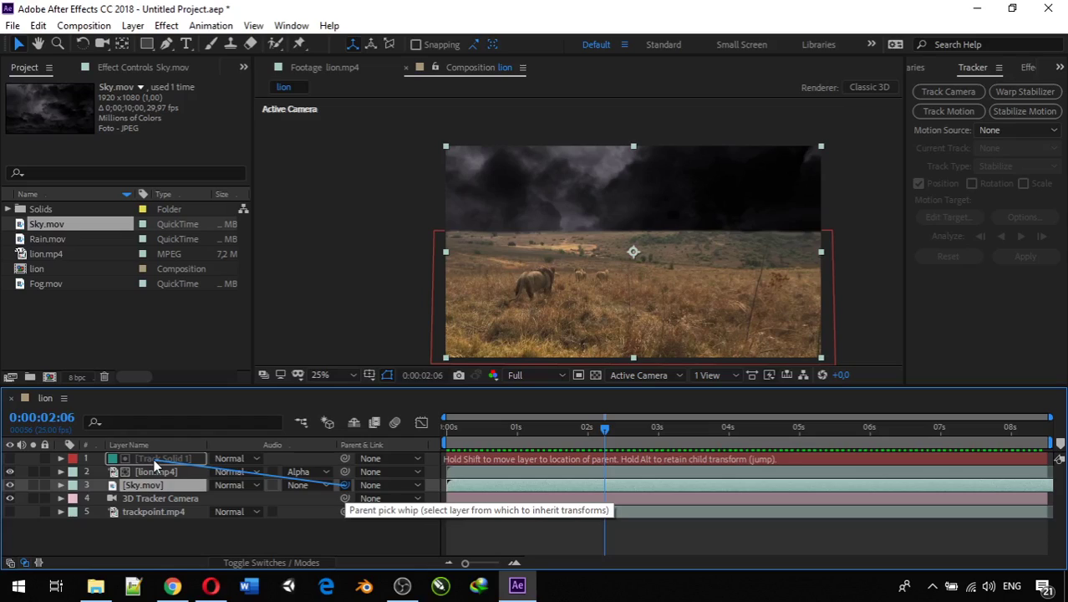
left_click_drag(154, 459, 154, 459)
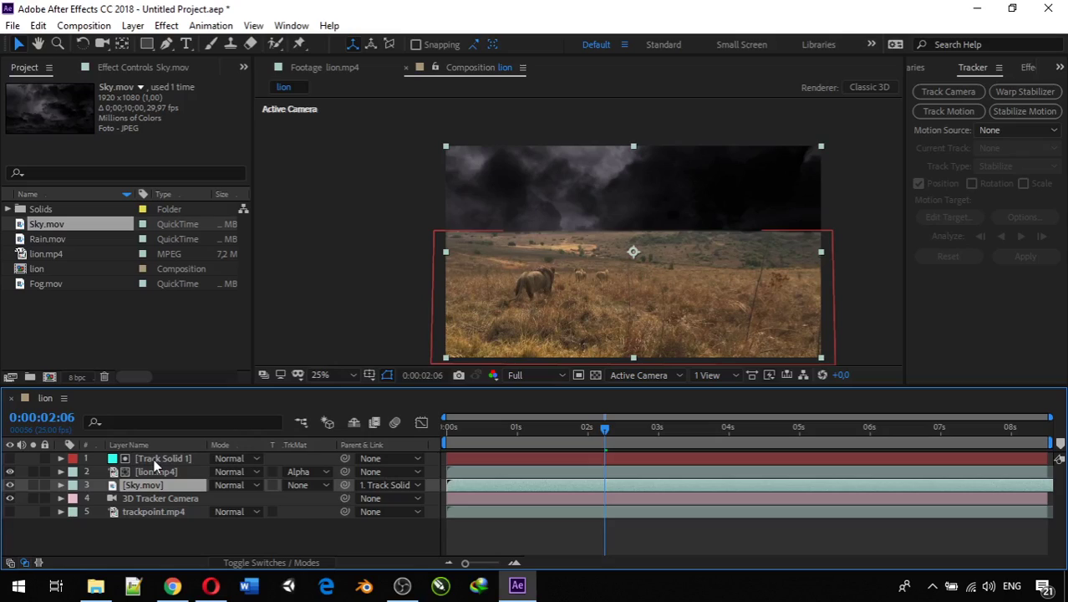
Show the layer switches and make Sky.mov a 3D layer, keeping lion.mp4 as a 2D layer
left_click(303, 566)
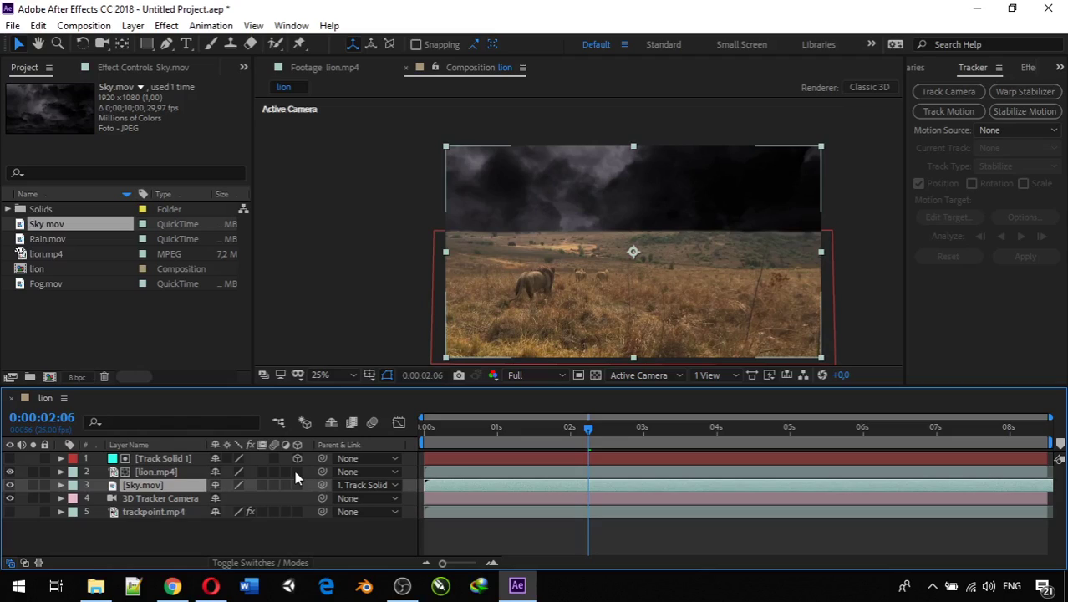
left_click(297, 472)
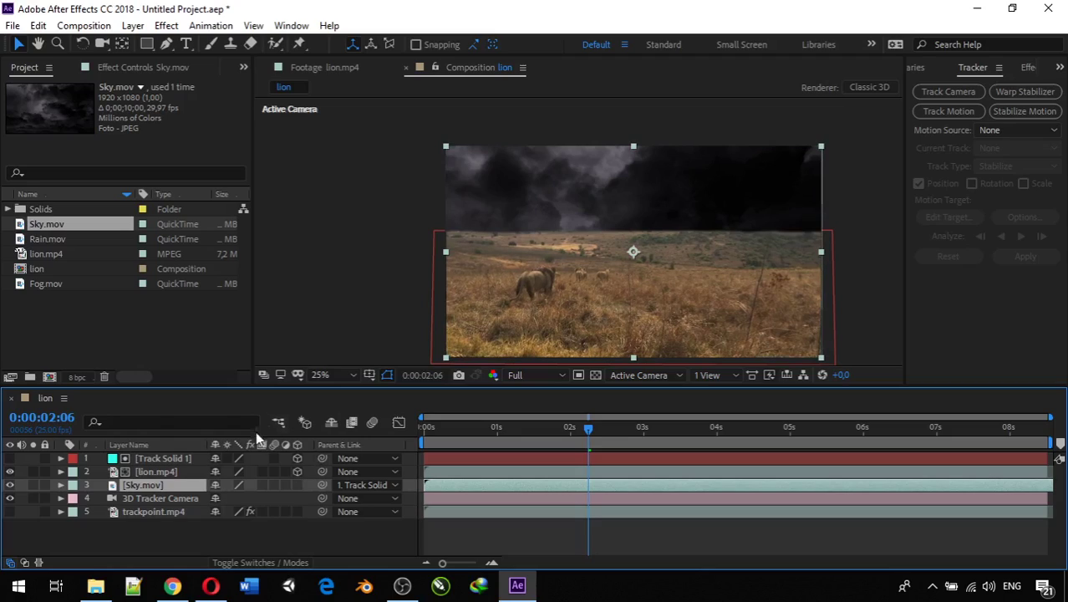
left_click(297, 472)
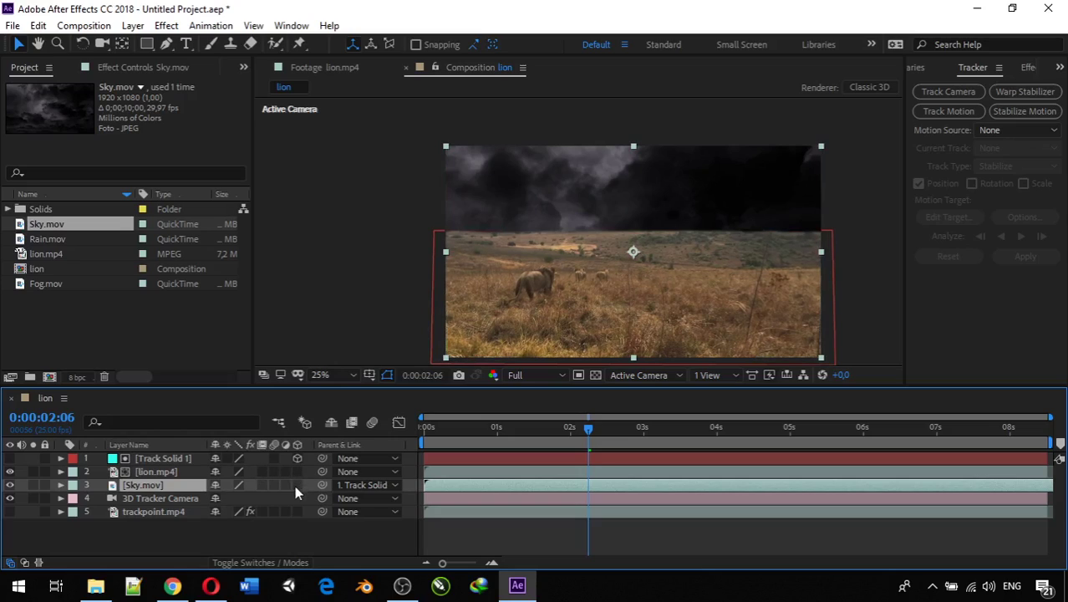
left_click(297, 485)
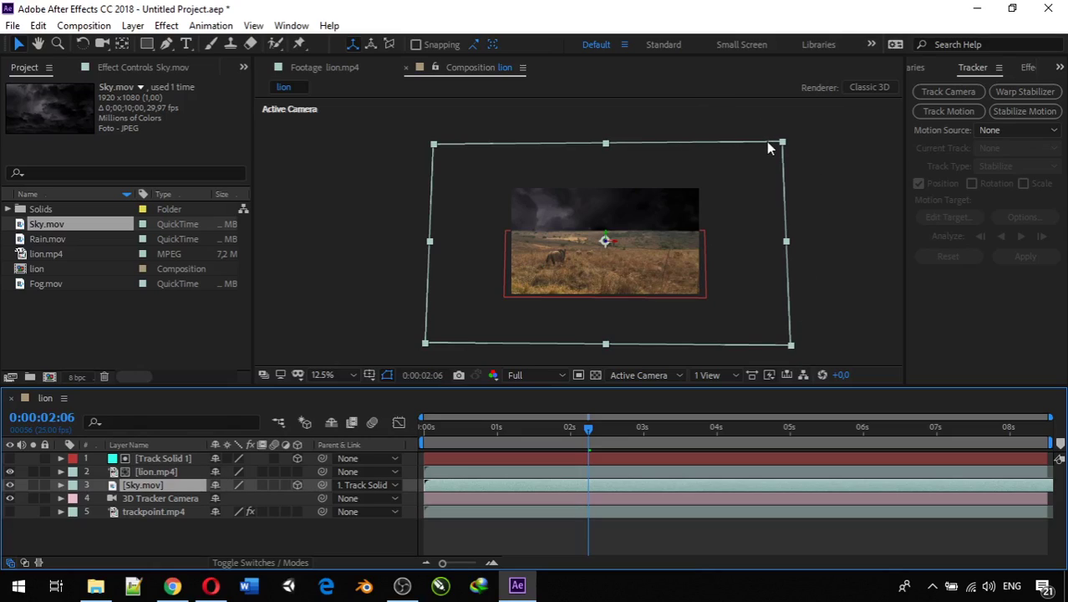
Scale Sky.mov down and fit it over the empty area above the horizon, slightly overlapping the horizon line
left_click_drag(790, 345, 677, 218)
key("period")
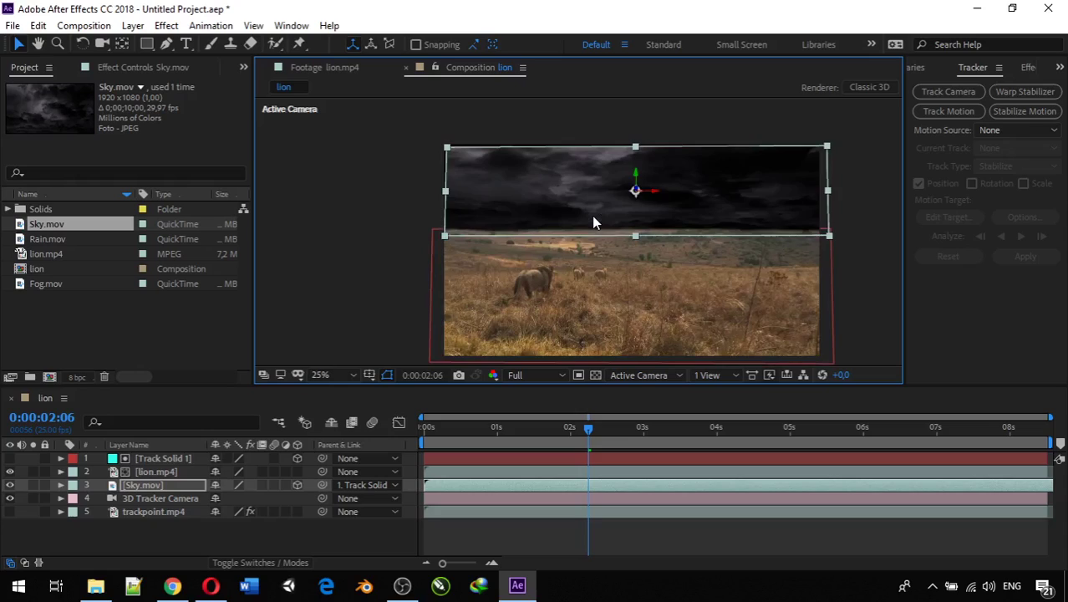
left_click(684, 122)
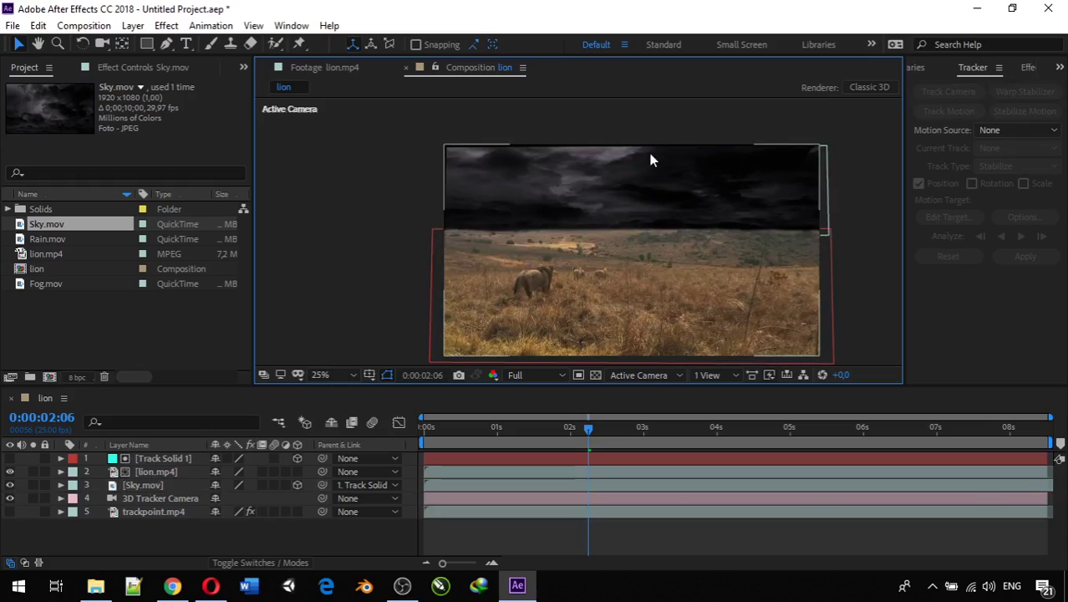
left_click(633, 176)
left_click_drag(632, 176, 625, 177)
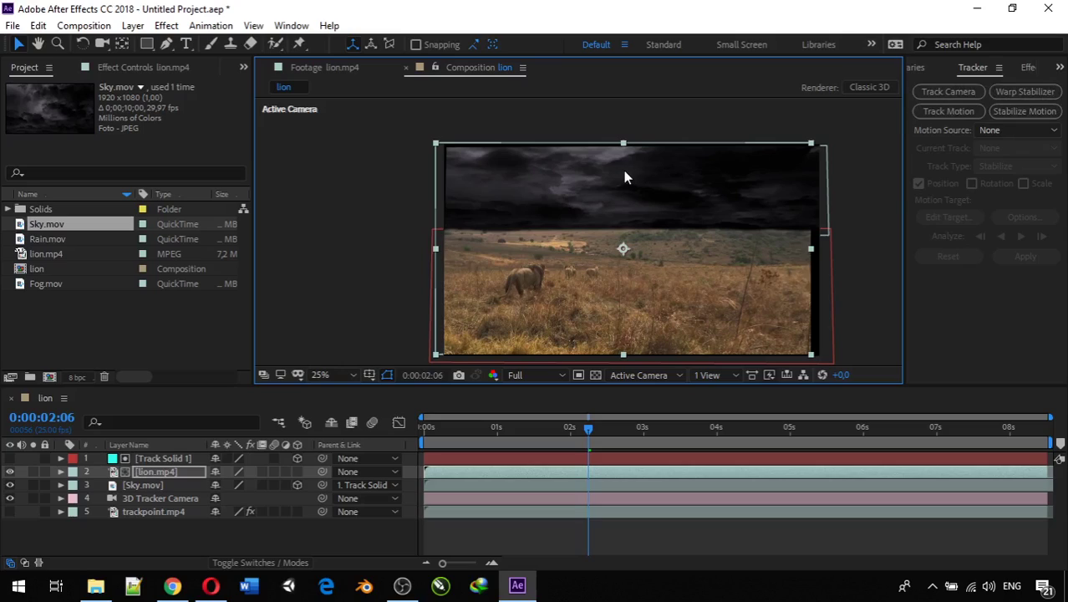
key("ctrl+z")
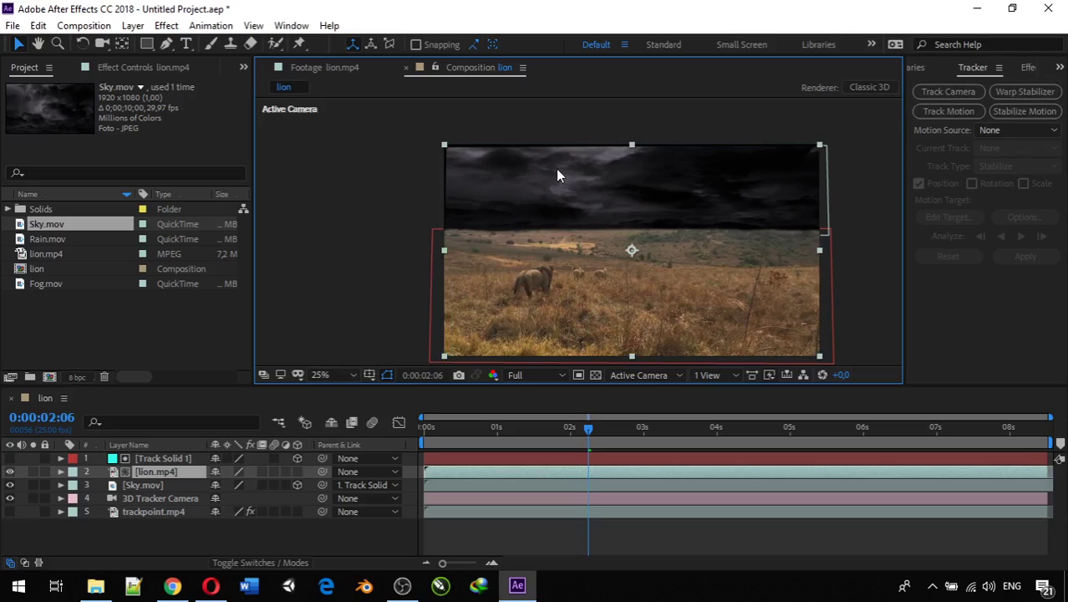
Enlarge Sky.mov slightly and shift it a little up and left so it covers the whole area above the horizon
left_click(157, 470)
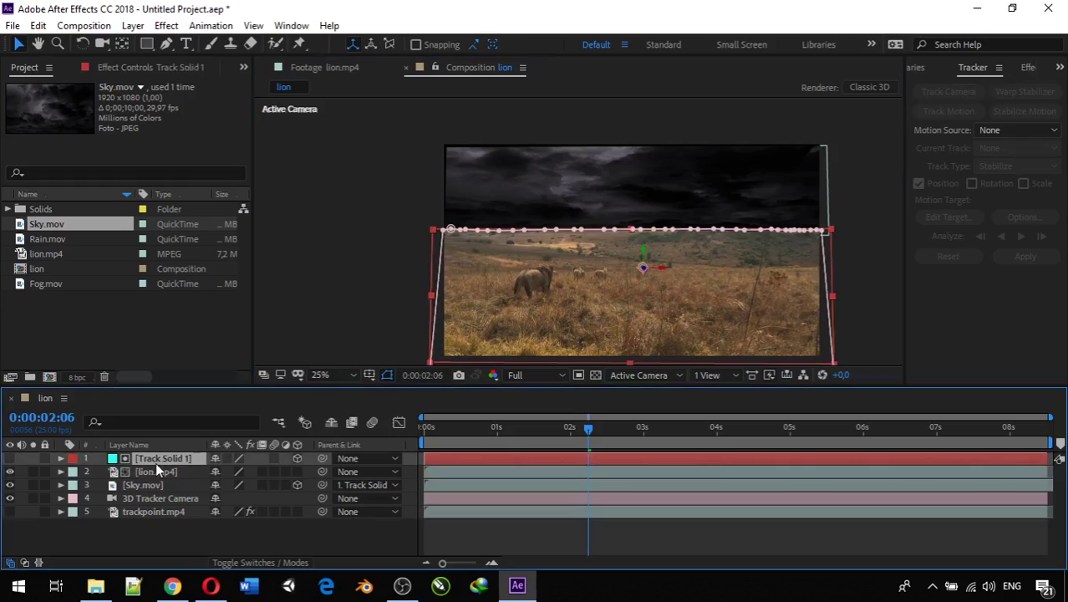
left_click(147, 485)
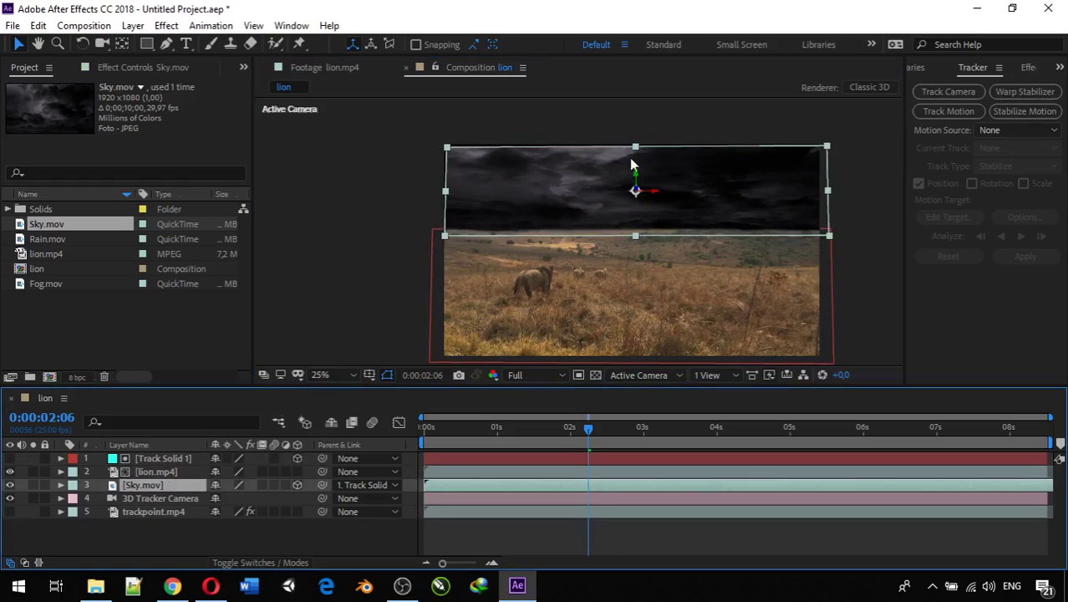
left_click_drag(828, 237, 835, 243)
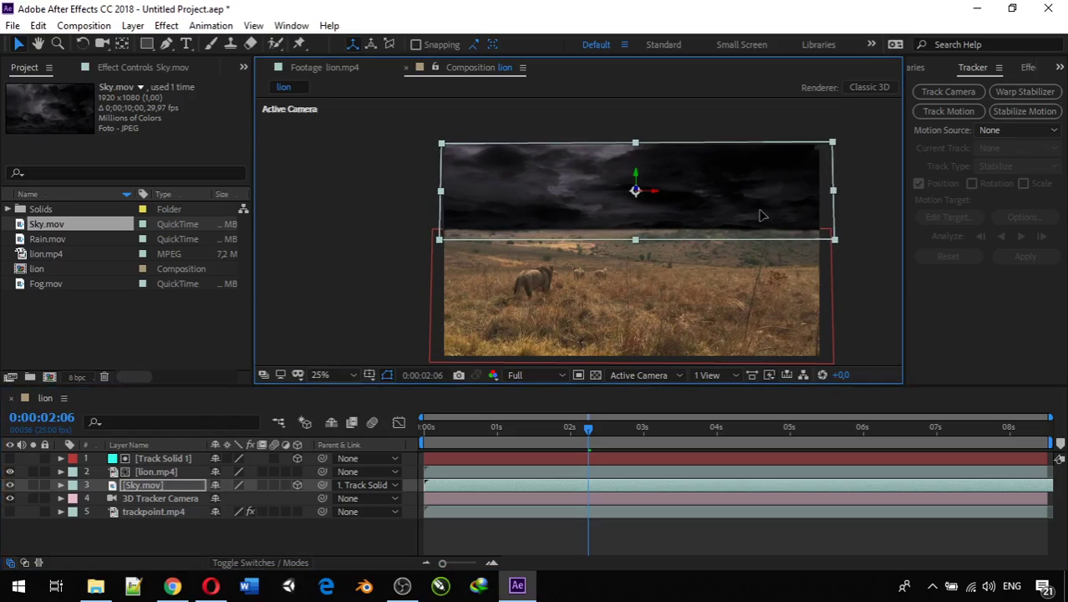
left_click_drag(758, 211, 762, 212)
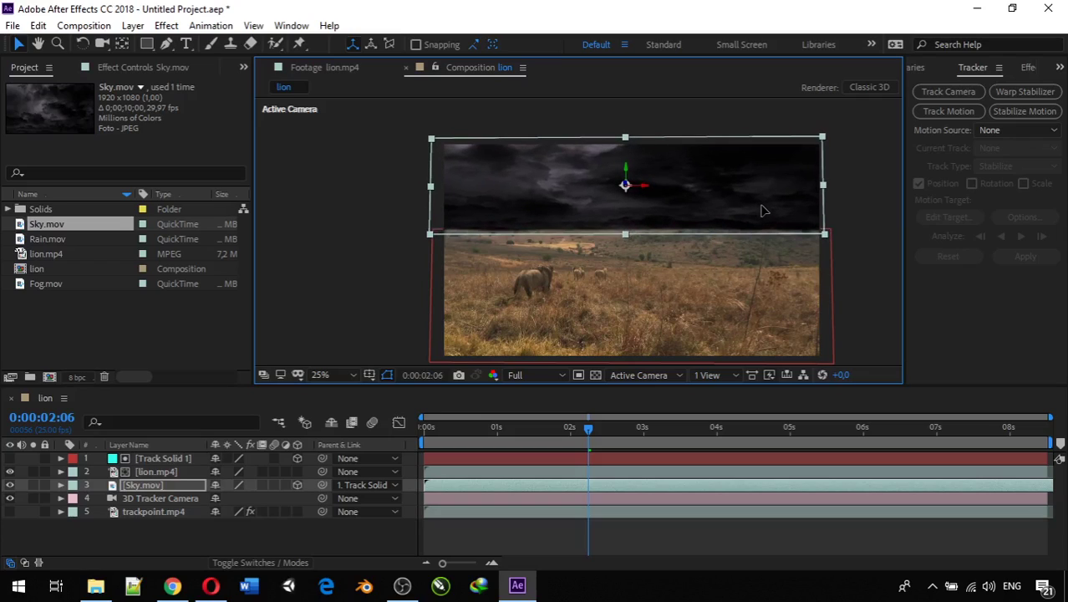
Return to the first frame, deselect the layers and play the composition to check the parented sky's motion
left_click(581, 429)
left_click_drag(581, 435, 399, 433)
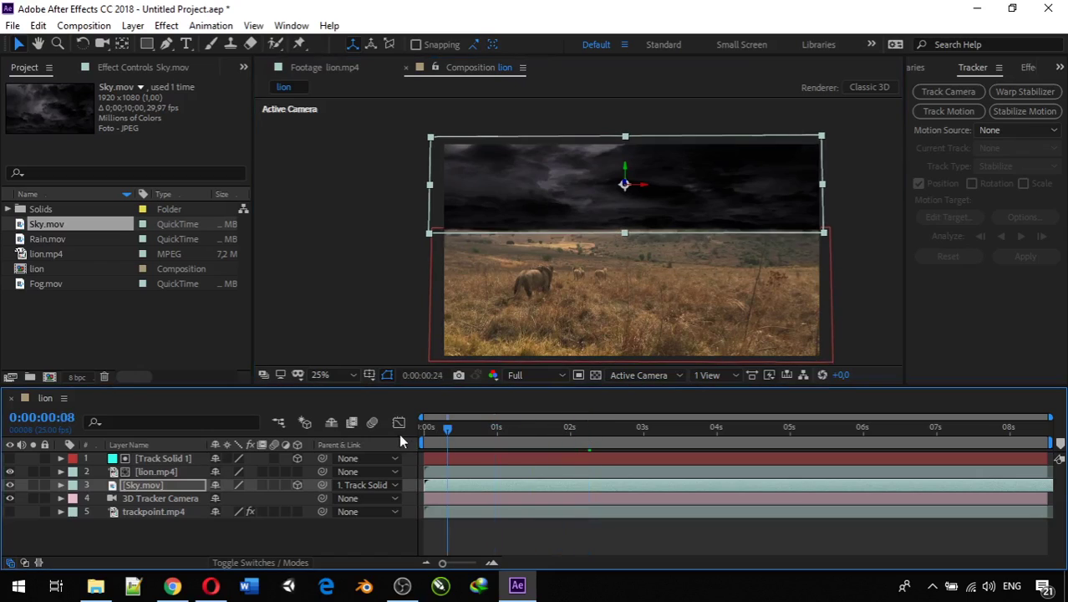
left_click(293, 243)
key("space")
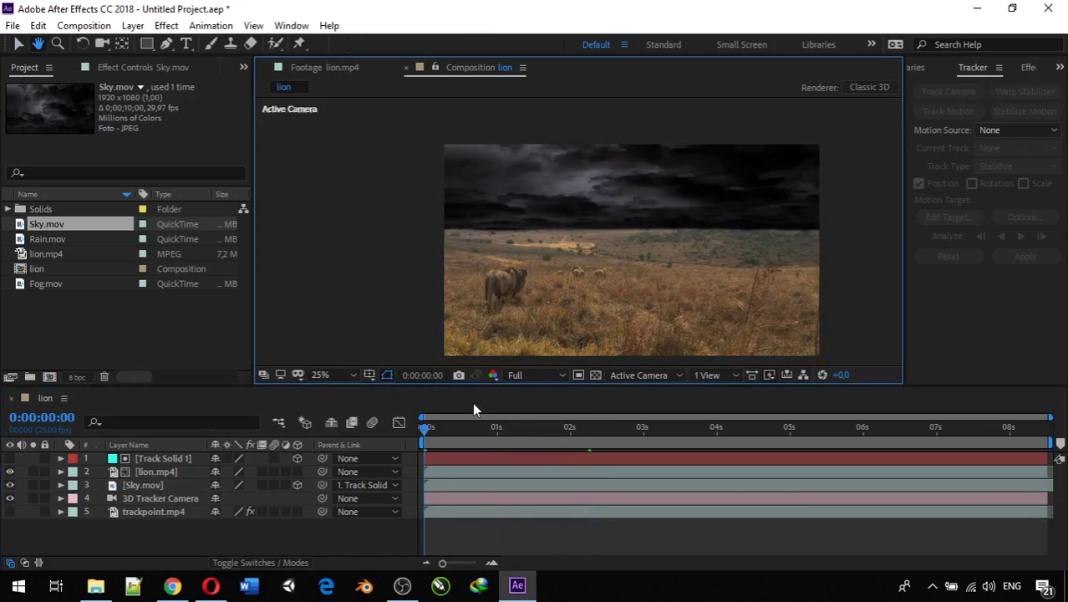